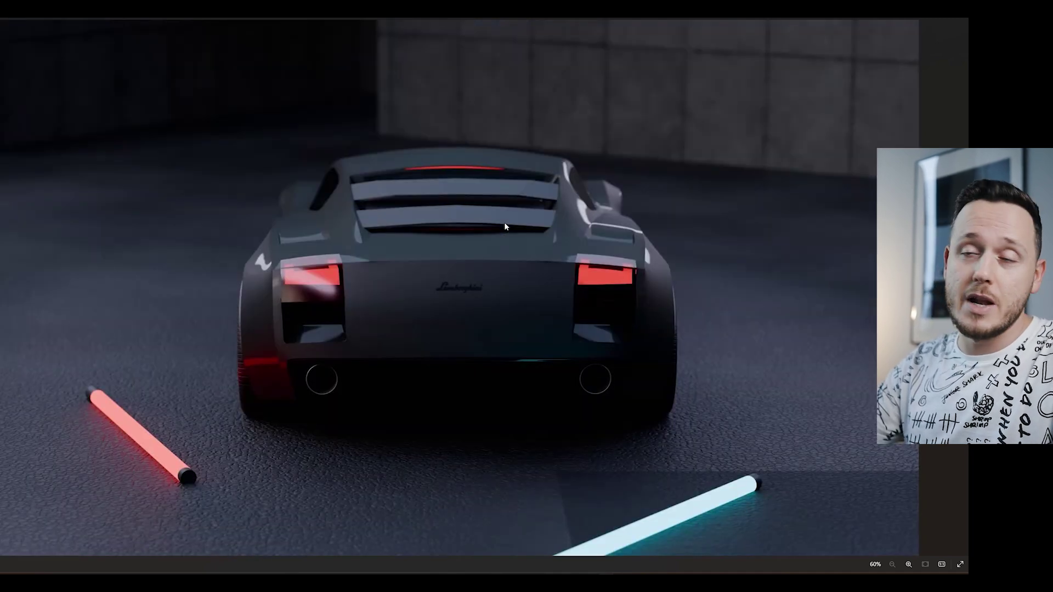
# - Browse the rendered images of the dark concept car, viewing it from the rear, above, front and close up
pyautogui.press('Right')
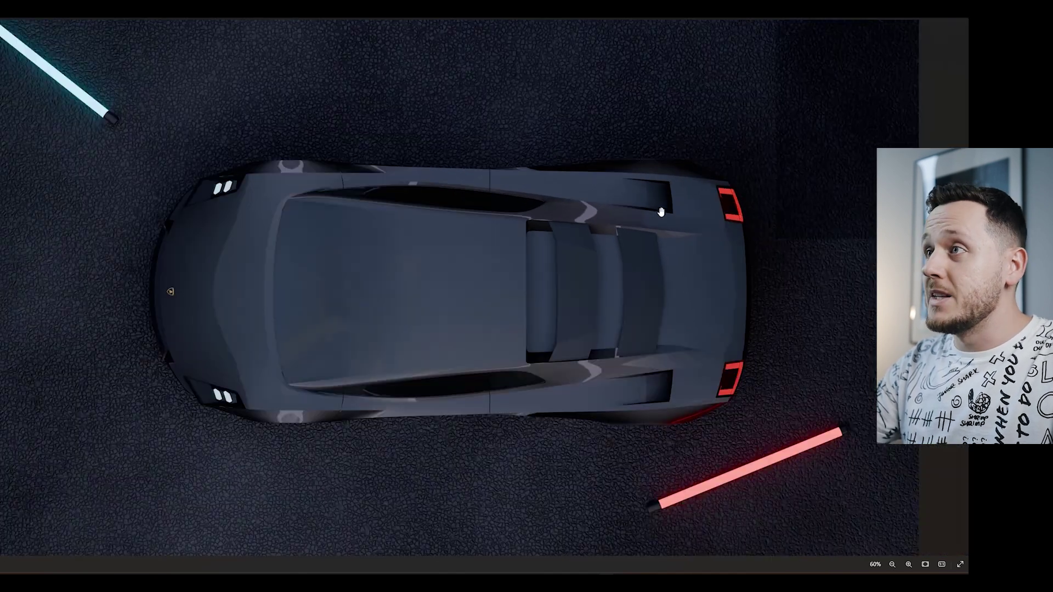
pyautogui.press('Right')
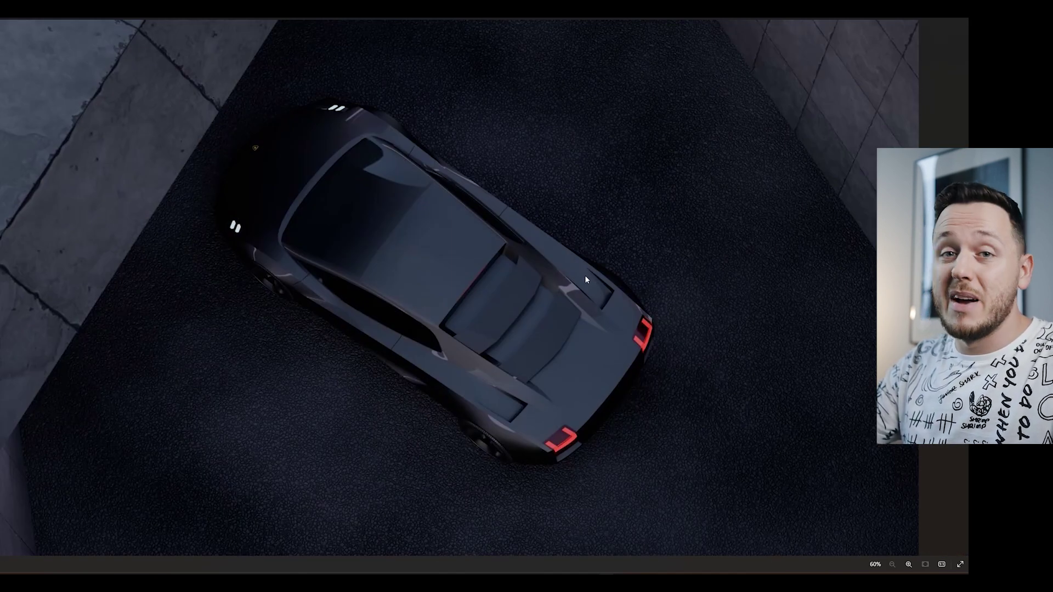
pyautogui.press('Right')
pyautogui.press('Right')
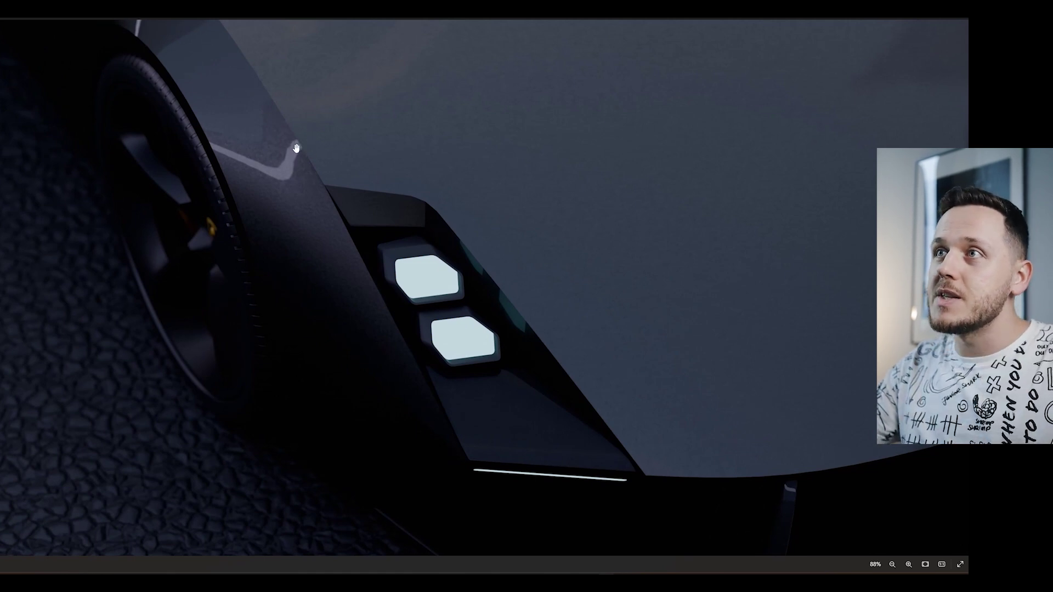
pyautogui.scroll(-3, 297, 148)
pyautogui.press('Right')
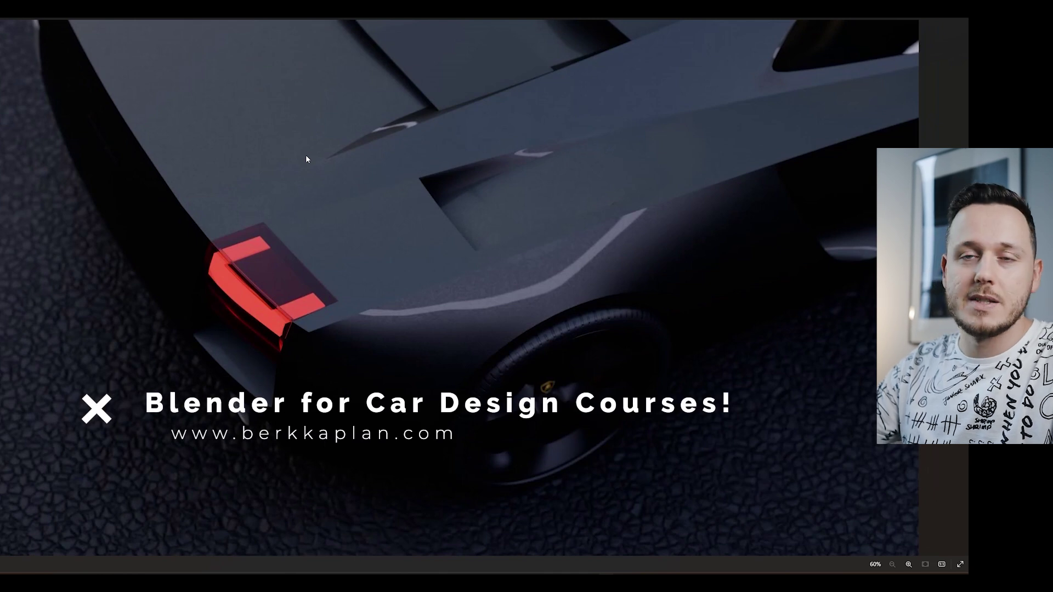
pyautogui.press('Right')
pyautogui.press('Right')
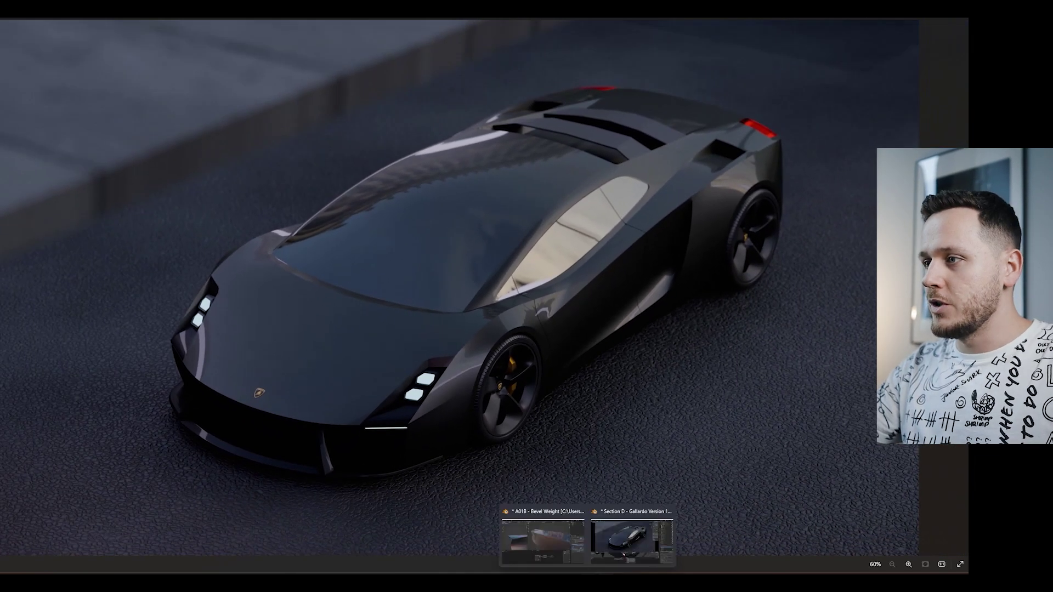
# - Switch to the Gallardo file in Blender and examine the car body's mesh from the side and rear, with and without overlays
pyautogui.click(629, 541)
pyautogui.moveTo(672, 188); pyautogui.dragTo(492, 196, button='middle')
pyautogui.scroll(1, 475, 234)
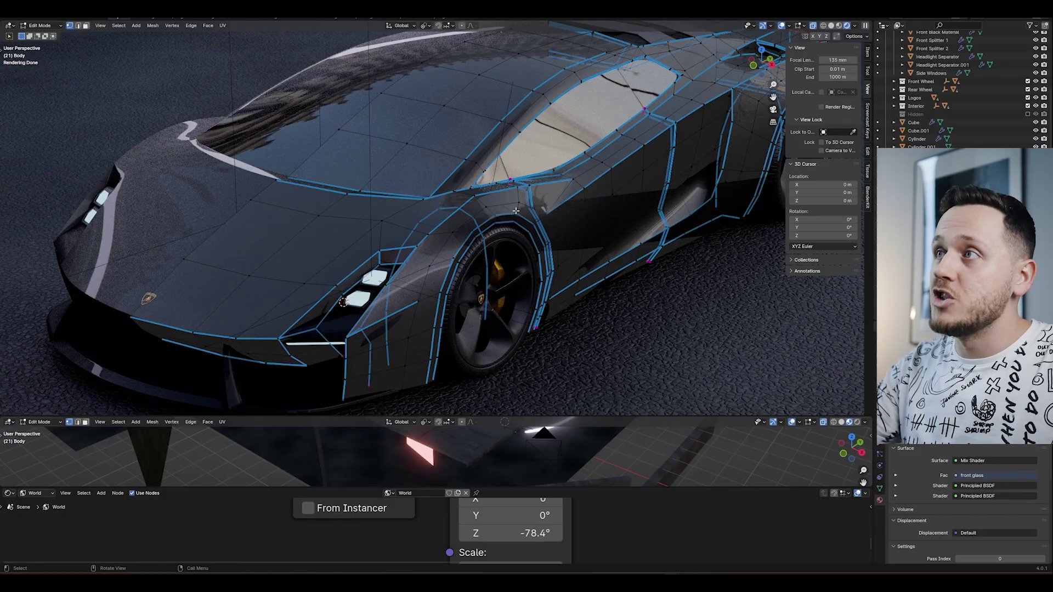
pyautogui.moveTo(583, 205); pyautogui.dragTo(627, 156, button='middle')
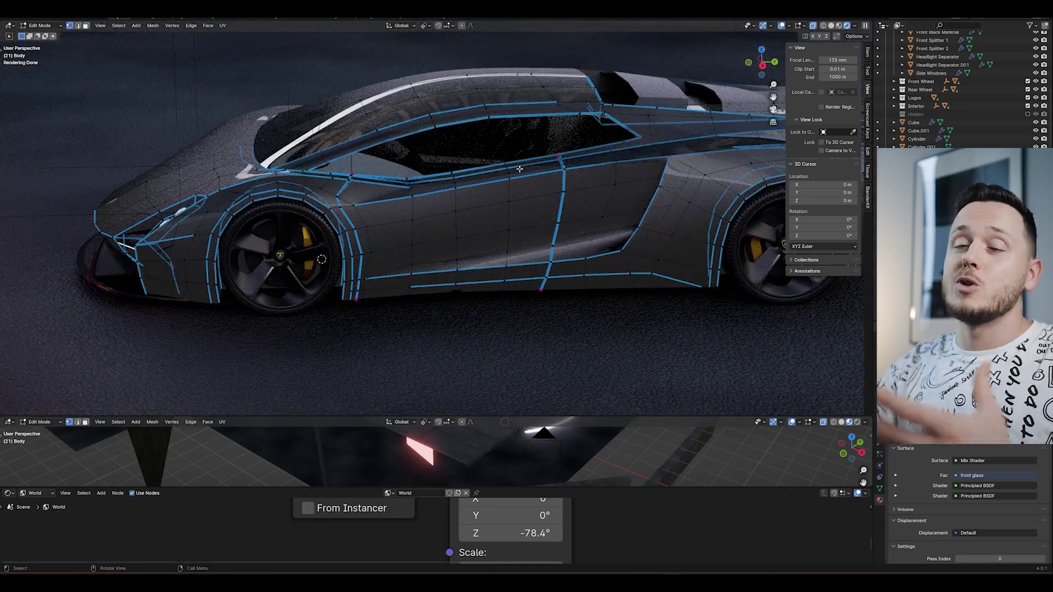
pyautogui.moveTo(521, 166); pyautogui.dragTo(609, 204, button='middle')
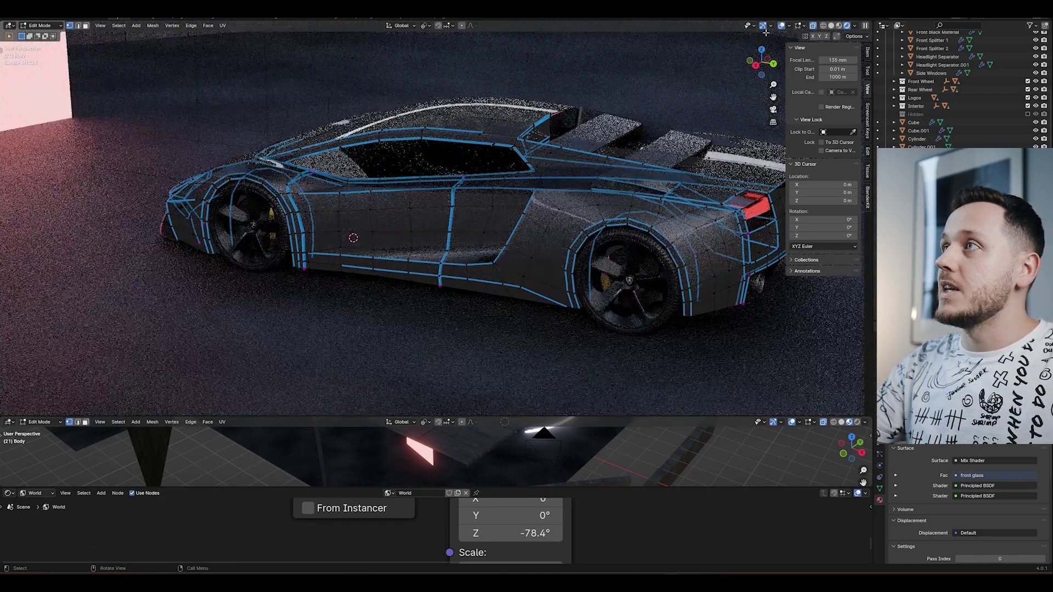
pyautogui.hotkey('shift', 'alt', 'z')
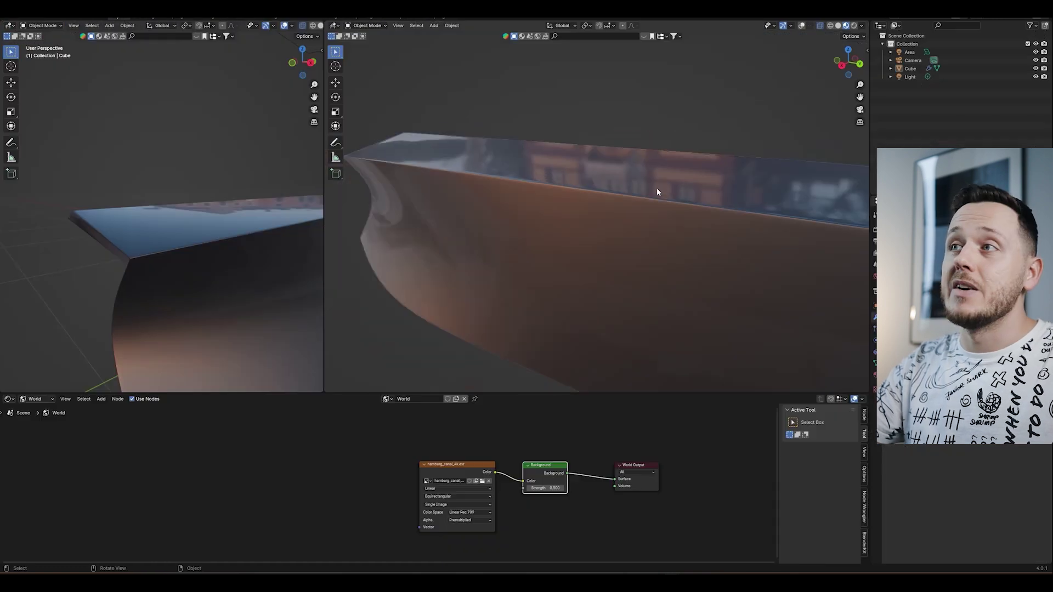
pyautogui.moveTo(657, 187); pyautogui.dragTo(709, 199, button='middle')
pyautogui.click(802, 25)
# - Switch to the A018 - Bevel Weight file and put the curved Cube panel into Edit Mode
pyautogui.click(640, 219)
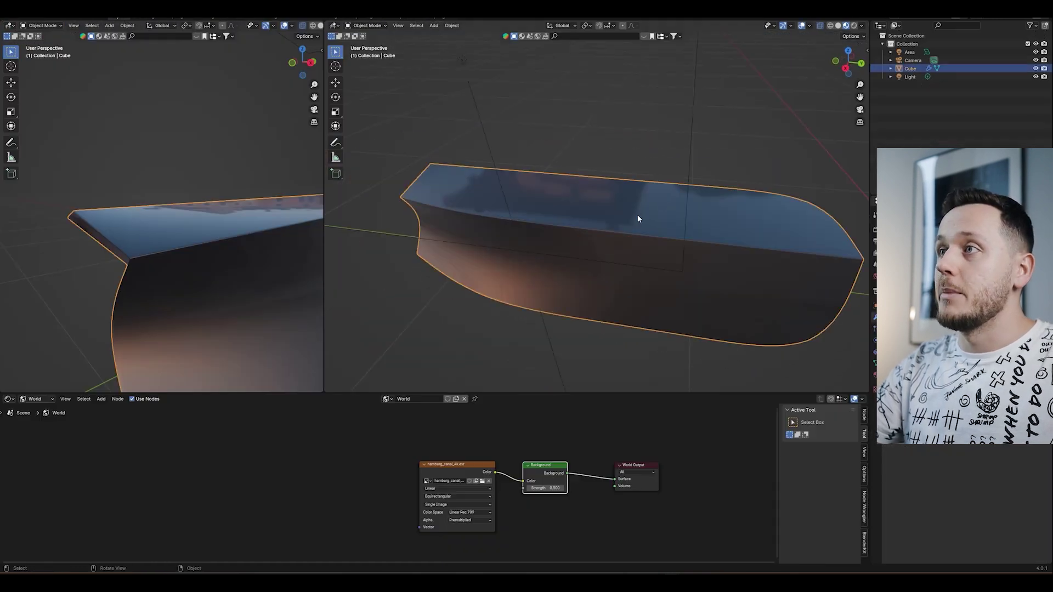
pyautogui.press('Tab')
pyautogui.moveTo(640, 219); pyautogui.dragTo(643, 228, button='middle')
pyautogui.scroll(6, 643, 228)
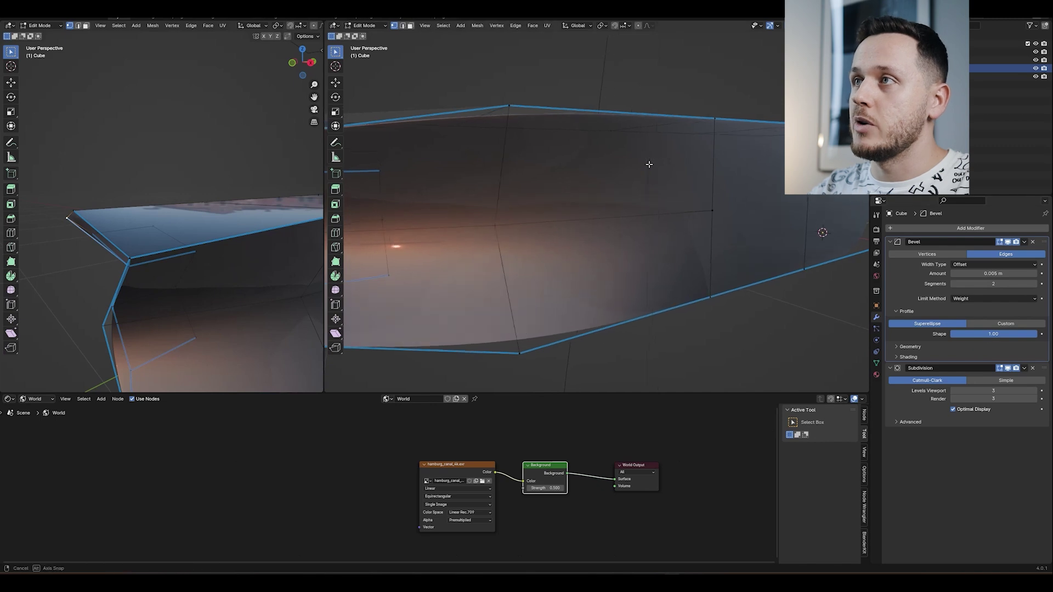
pyautogui.moveTo(648, 162); pyautogui.dragTo(660, 216, button='middle')
# - Hide the overlays in the rendered viewport and inspect the panel's long upper edge in a maximized view
pyautogui.hotkey('ctrl', 'space')
pyautogui.hotkey('alt', 'shift', 'z')
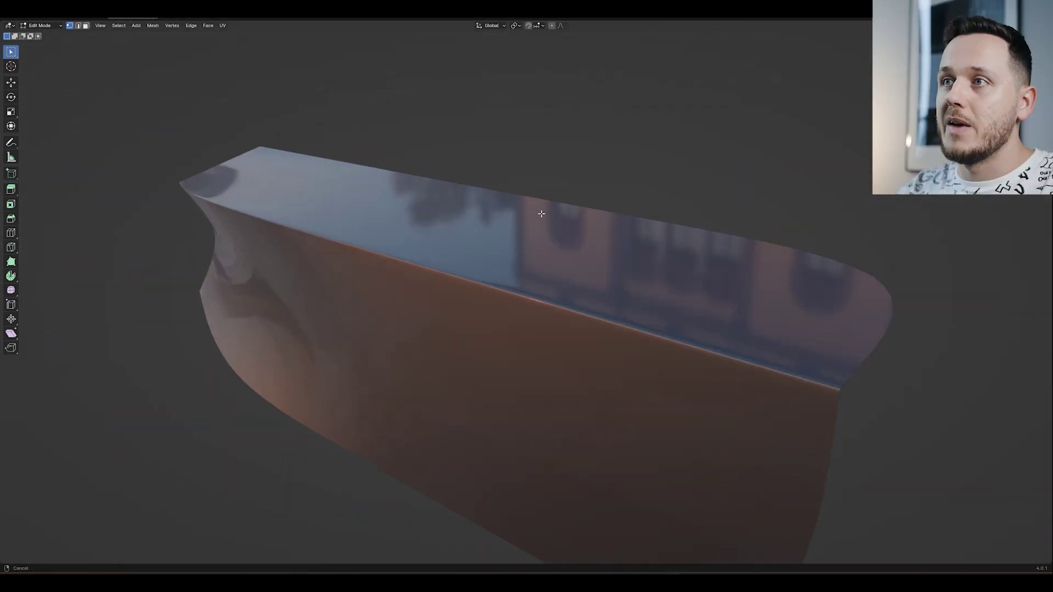
pyautogui.moveTo(494, 241); pyautogui.dragTo(473, 228, button='middle')
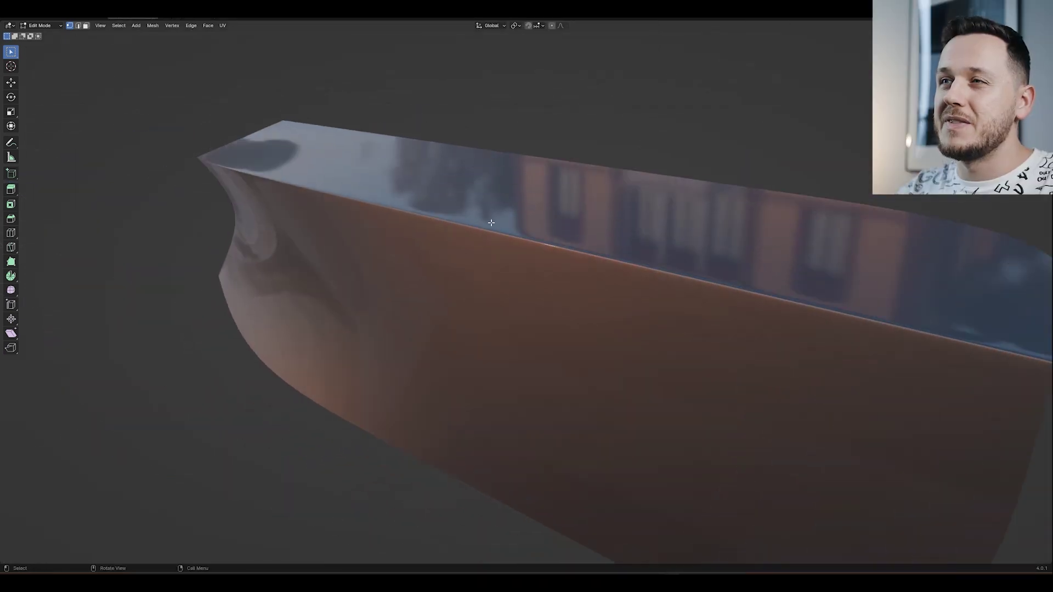
pyautogui.hotkey('ctrl', 'space')
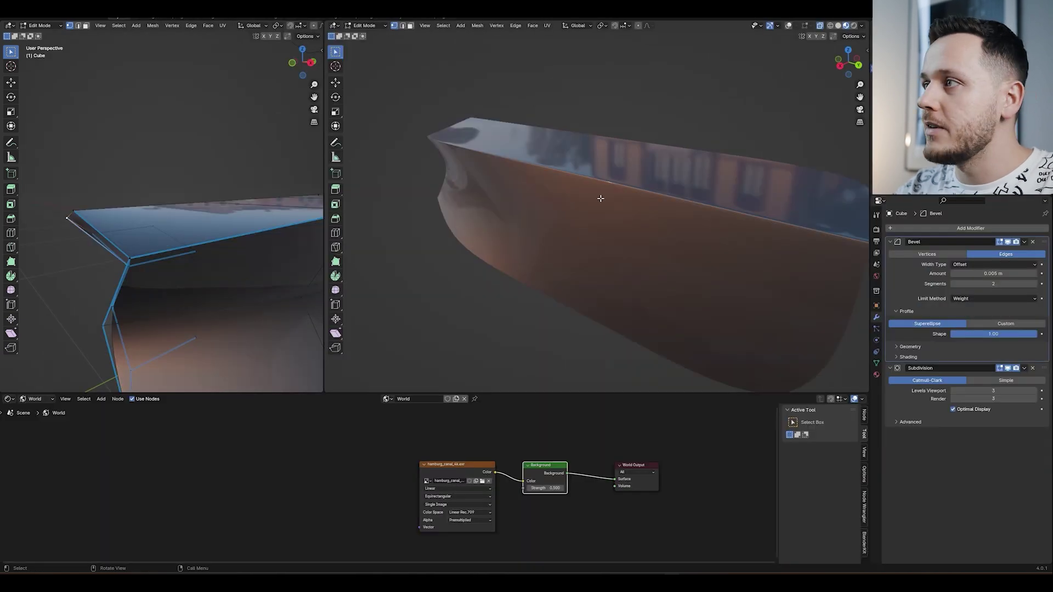
pyautogui.moveTo(599, 197); pyautogui.dragTo(599, 162, button='middle')
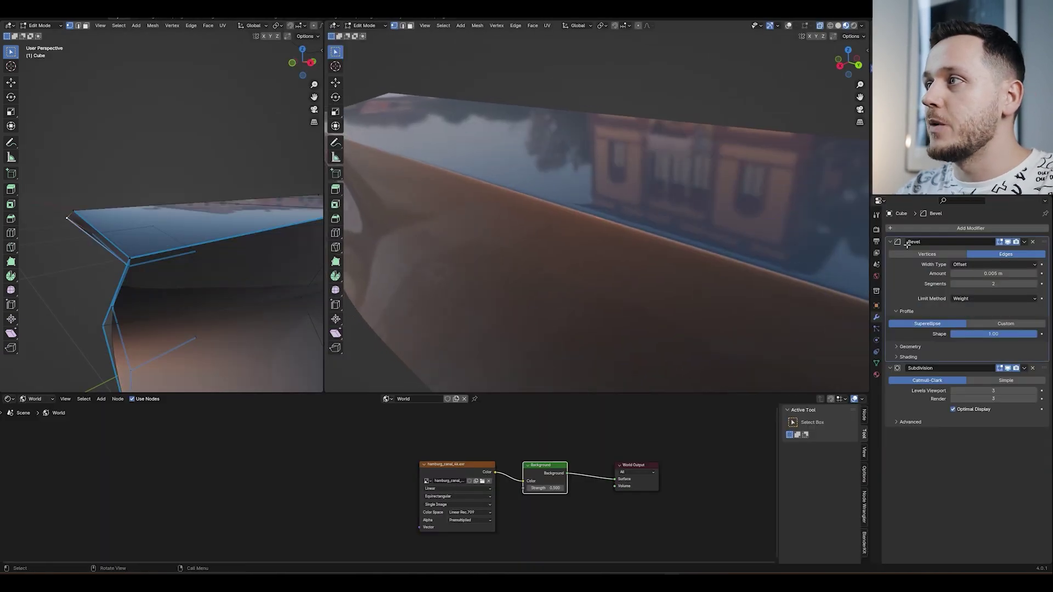
# - Examine the Bevel modifier's amount, the highlight along the panel's upper edge and the corner mesh that shapes it
pyautogui.moveTo(993, 273); pyautogui.dragTo(149, 270)
pyautogui.click(995, 271)
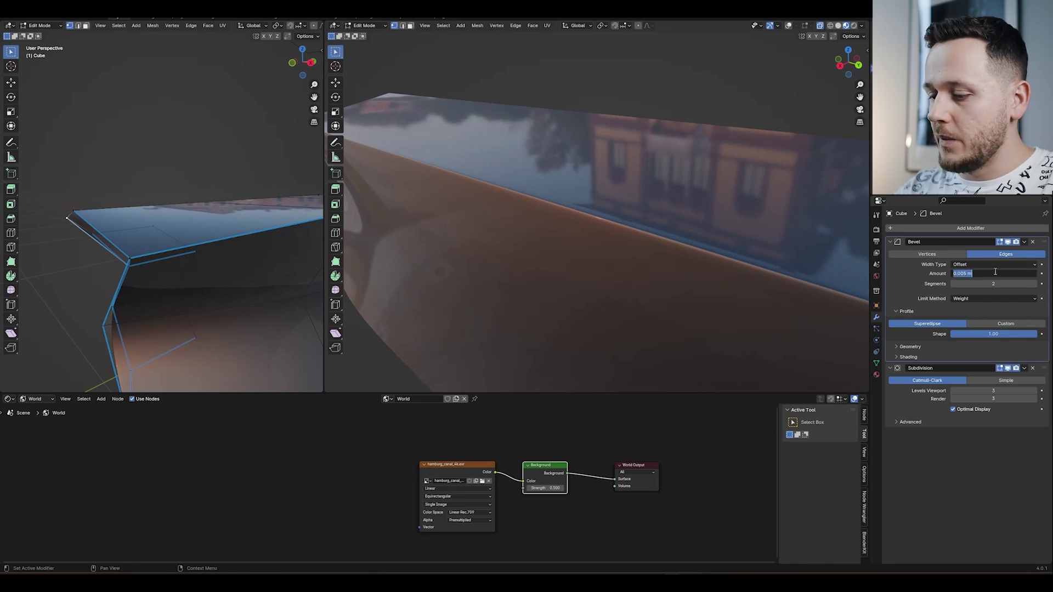
pyautogui.press('Return')
pyautogui.moveTo(527, 246)
pyautogui.mouseDown(button='middle')
pyautogui.moveTo(521, 209)
pyautogui.moveTo(561, 214)
pyautogui.mouseUp(button='middle')
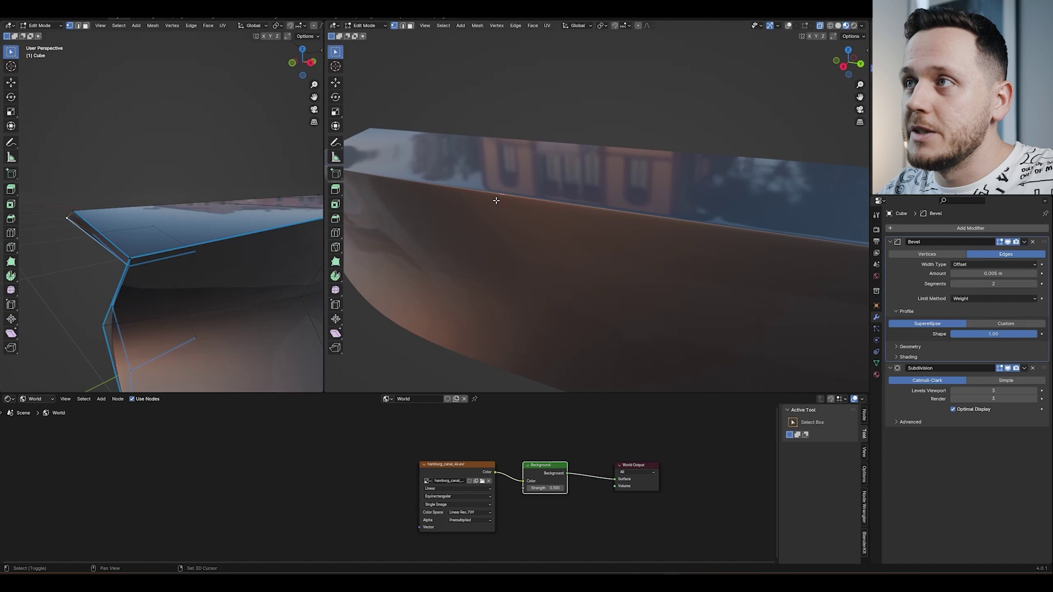
pyautogui.moveTo(496, 202)
pyautogui.mouseDown(button='middle')
pyautogui.moveTo(563, 188)
pyautogui.moveTo(767, 90)
pyautogui.mouseUp(button='middle')
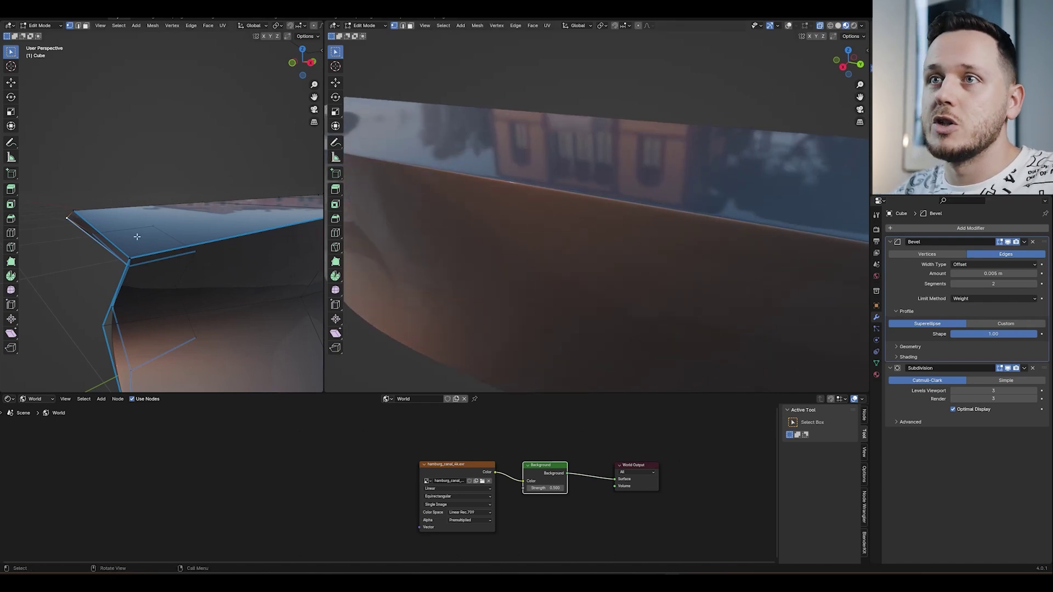
pyautogui.moveTo(137, 237); pyautogui.dragTo(142, 214, button='middle')
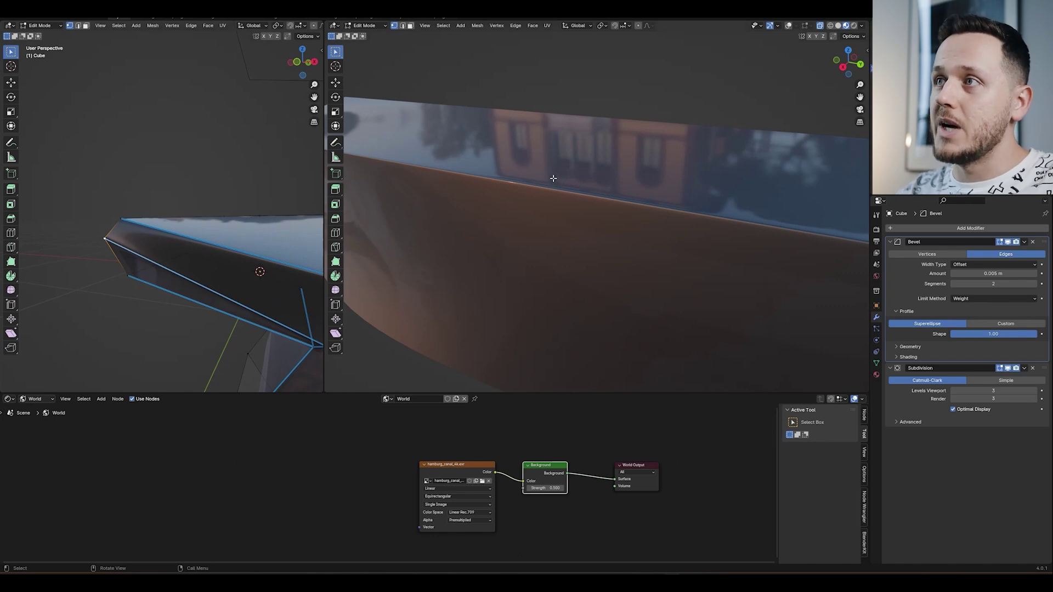
pyautogui.moveTo(586, 207); pyautogui.dragTo(577, 208, button='middle')
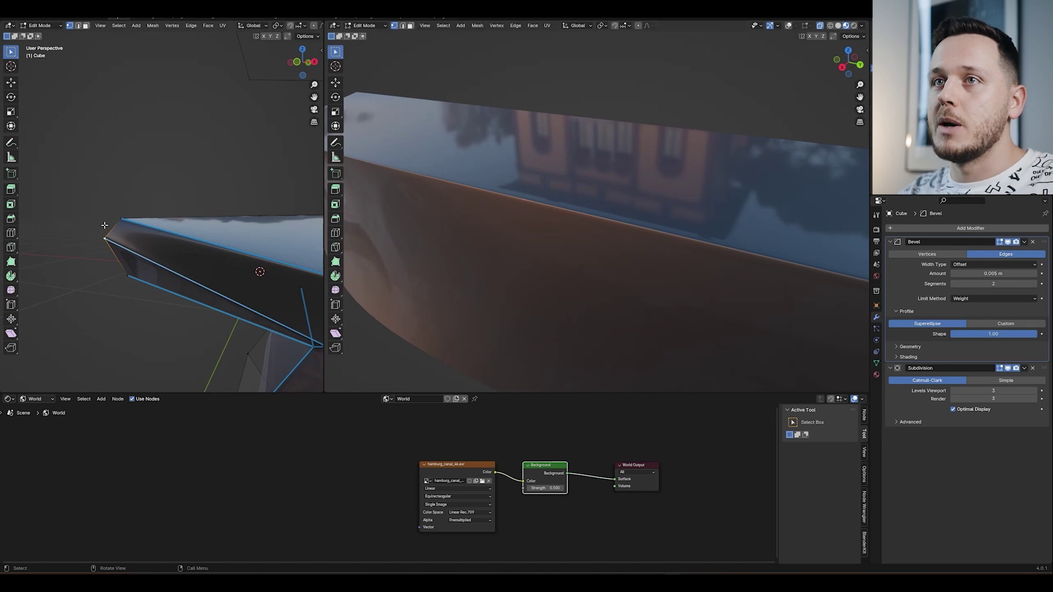
# - Slide the selected corner vertex up its edge until it meets the top corner, and check the panel's upper edge
pyautogui.hotkey('shift', 'v')
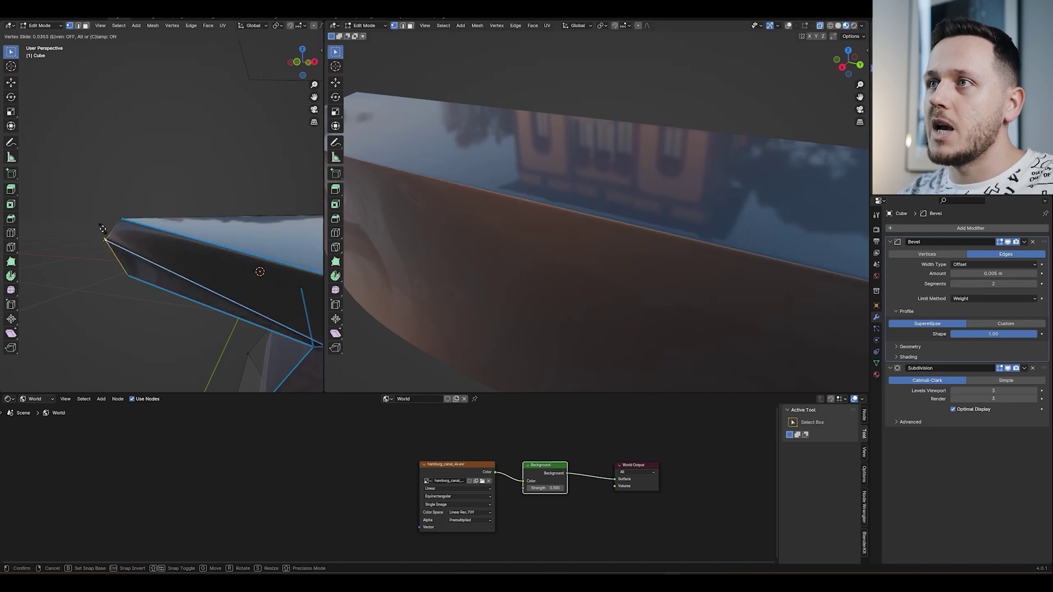
pyautogui.click(128, 207)
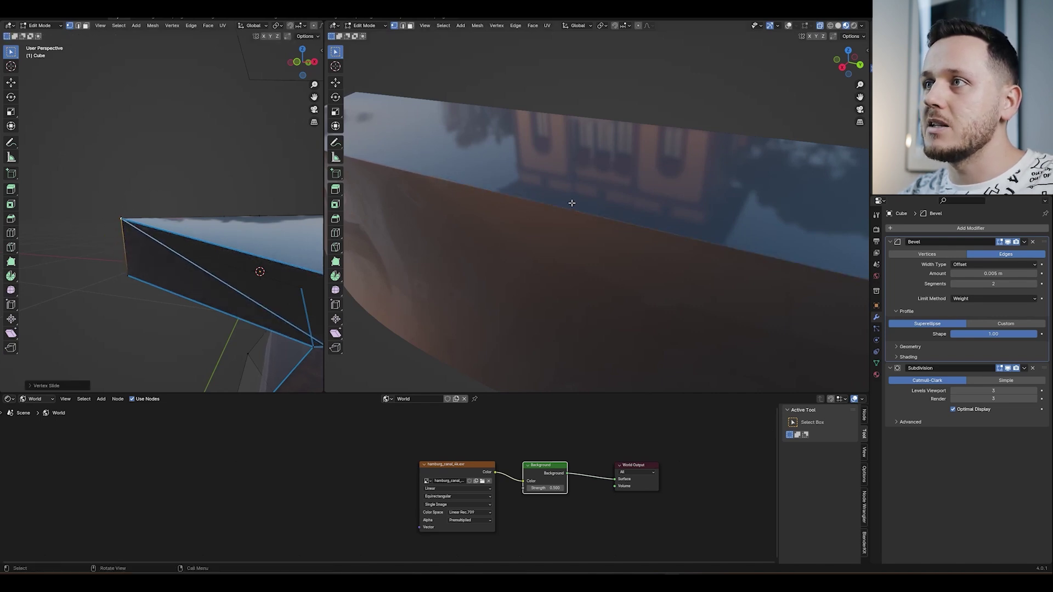
pyautogui.moveTo(572, 203); pyautogui.dragTo(505, 185, button='middle')
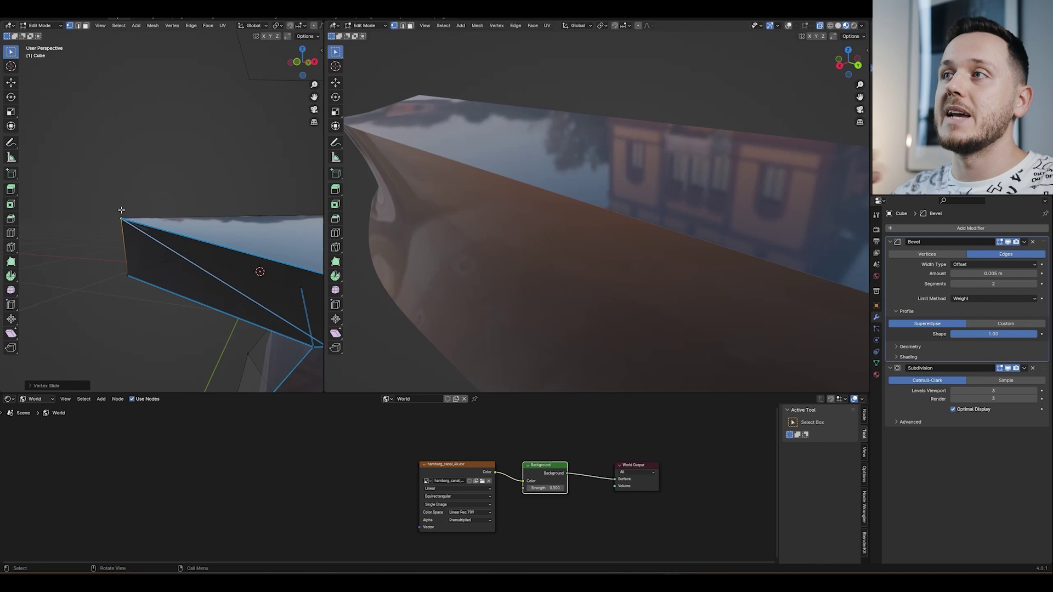
# - Slide the selected vertex back down to about the middle of the corner edge and view the corner in a maximized viewport
pyautogui.hotkey('shift', 'v')
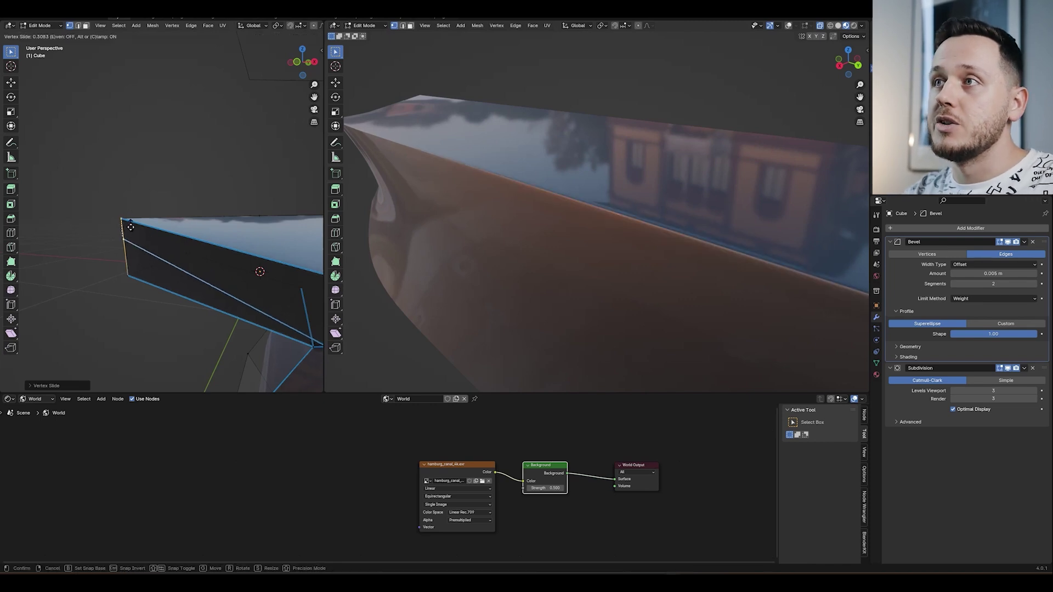
pyautogui.click(138, 238)
pyautogui.hotkey('ctrl', 'space')
pyautogui.moveTo(554, 417); pyautogui.dragTo(417, 343, button='middle')
pyautogui.scroll(5, 441, 331)
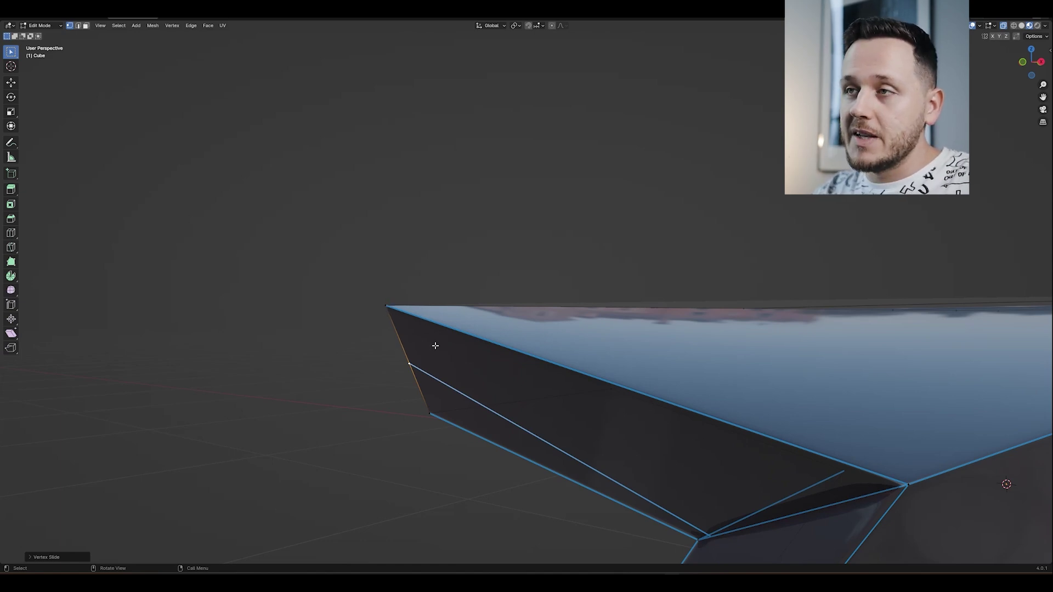
# - Slide the selected vertex up the corner edge to just below the top corner
pyautogui.moveTo(435, 345); pyautogui.dragTo(443, 340, button='middle')
pyautogui.hotkey('shift', 'v')
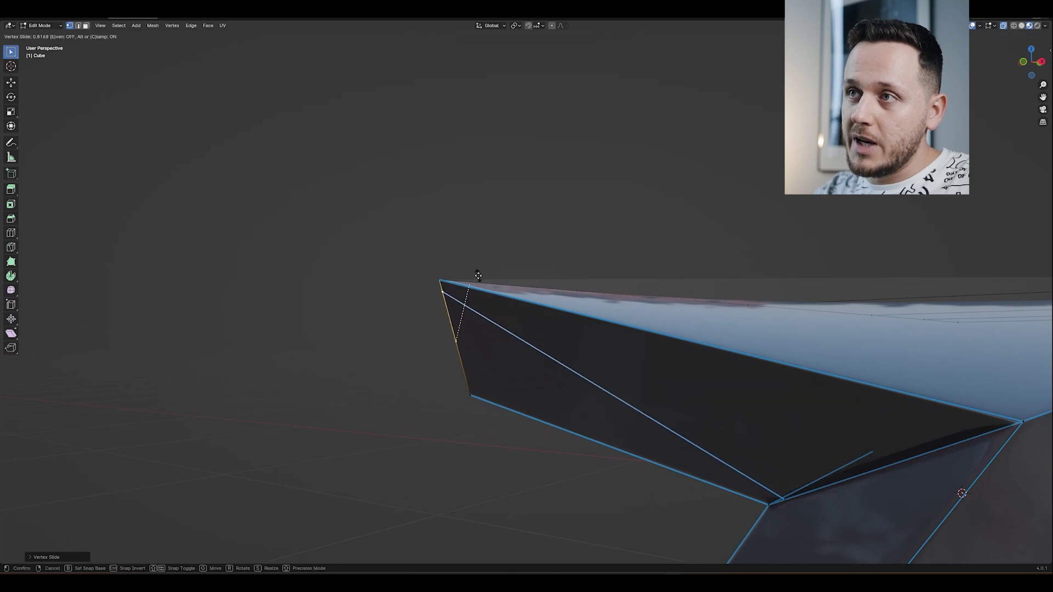
pyautogui.click(477, 269)
pyautogui.scroll(5, 456, 283)
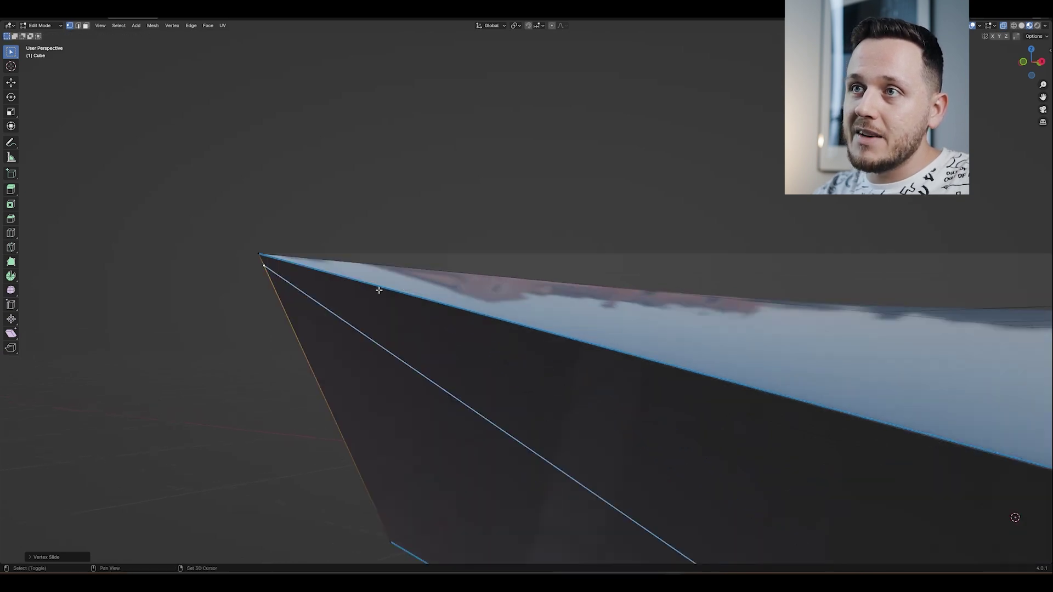
pyautogui.keyDown('shift'); pyautogui.moveTo(378, 289); pyautogui.dragTo(433, 320, button='middle'); pyautogui.keyUp('shift')
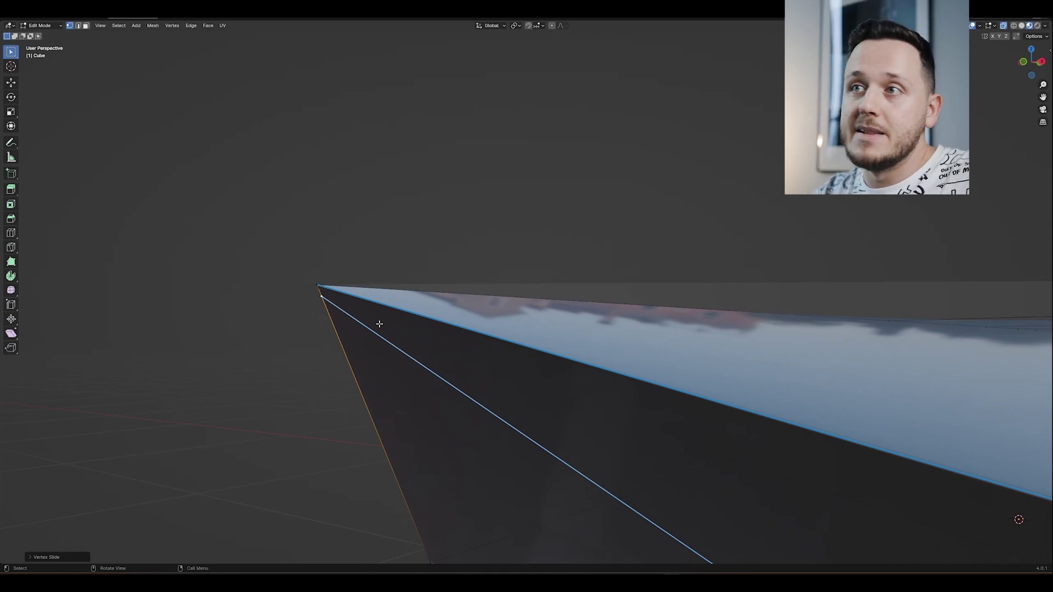
pyautogui.scroll(-7, 414, 337)
# - Examine the whole panel and its upper edge highlight in Object Mode
pyautogui.moveTo(601, 334); pyautogui.dragTo(509, 338, button='middle')
pyautogui.scroll(-4, 508, 338)
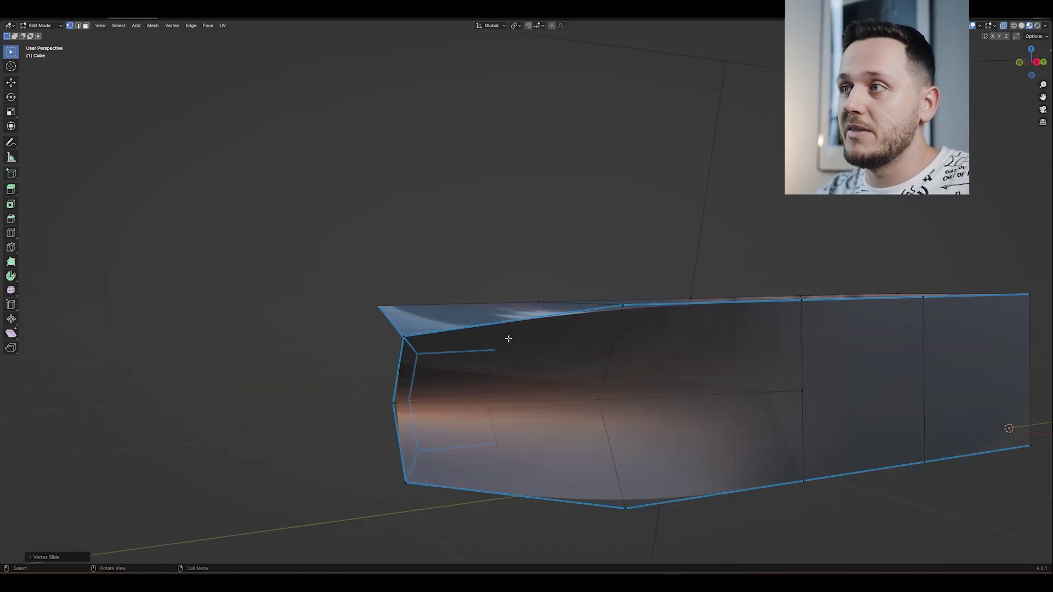
pyautogui.moveTo(843, 274); pyautogui.dragTo(784, 336, button='middle')
pyautogui.press('Tab')
pyautogui.scroll(3, 769, 357)
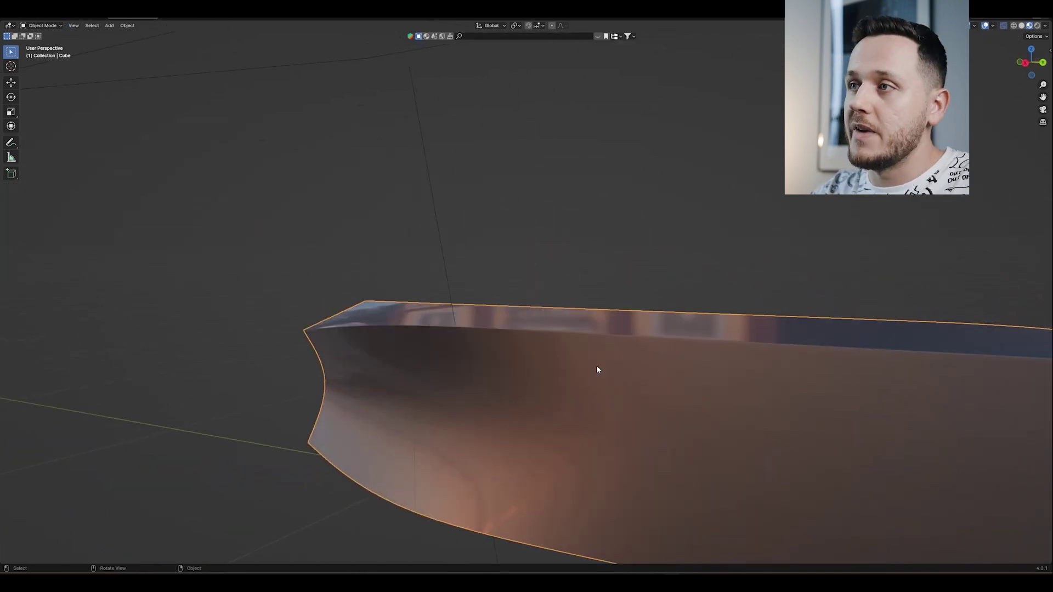
pyautogui.moveTo(473, 364); pyautogui.dragTo(575, 355, button='middle')
pyautogui.scroll(3, 574, 355)
# - Slide the corner vertex back down to slightly above the middle of its edge and return the panel to Object Mode
pyautogui.press('Tab')
pyautogui.scroll(2, 689, 336)
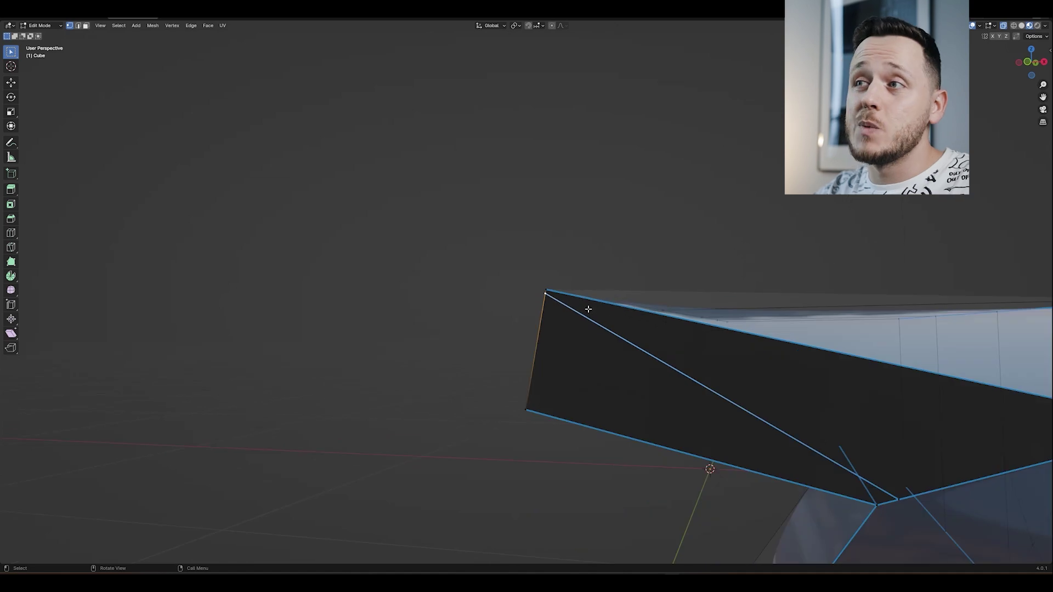
pyautogui.hotkey('shift', 'v')
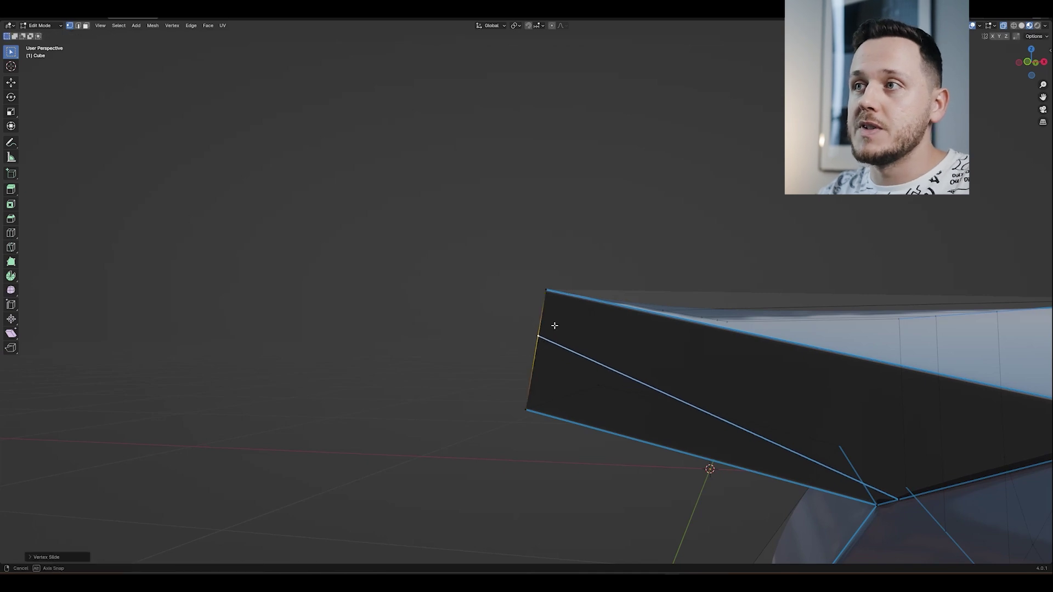
pyautogui.click(554, 325)
pyautogui.moveTo(554, 326); pyautogui.dragTo(502, 370, button='middle')
pyautogui.press('Tab')
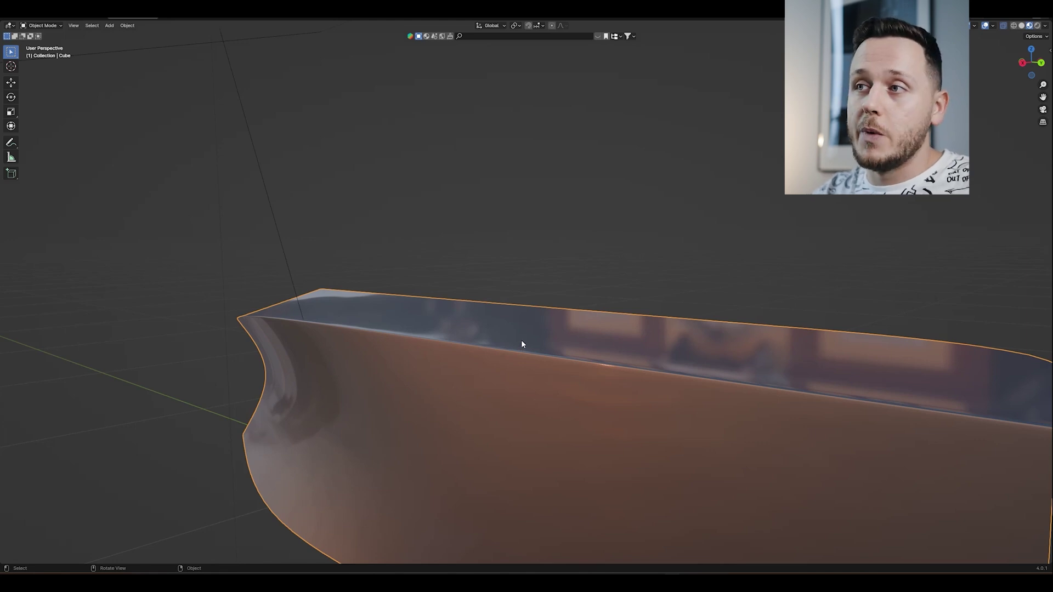
# - Review the panel's edge and the Bevel modifier's Limit Method options, keeping Weight
pyautogui.moveTo(525, 343); pyautogui.dragTo(554, 351, button='middle')
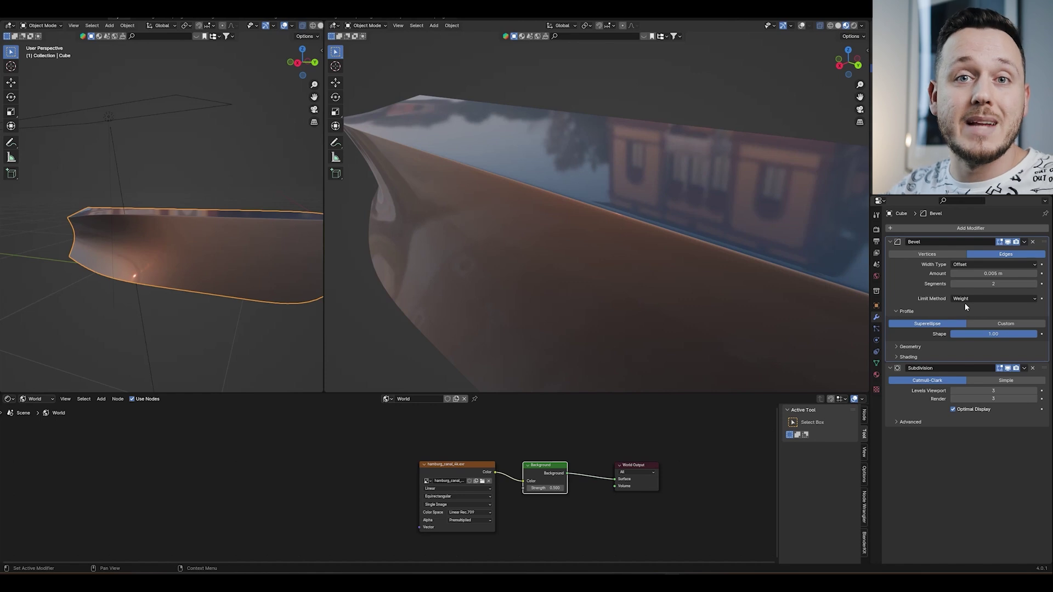
pyautogui.click(966, 300)
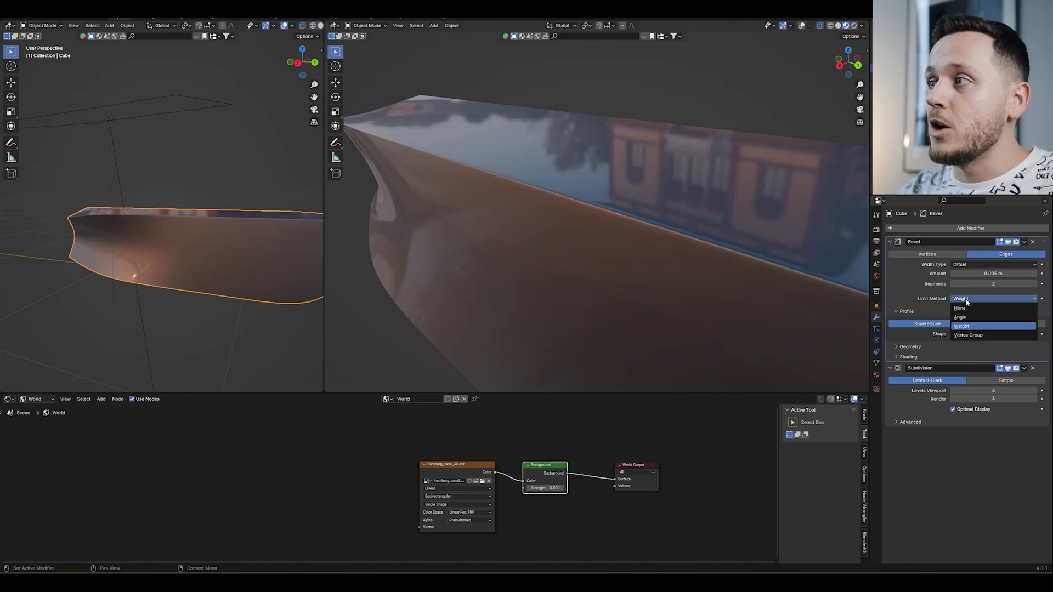
pyautogui.scroll(-6, 708, 279)
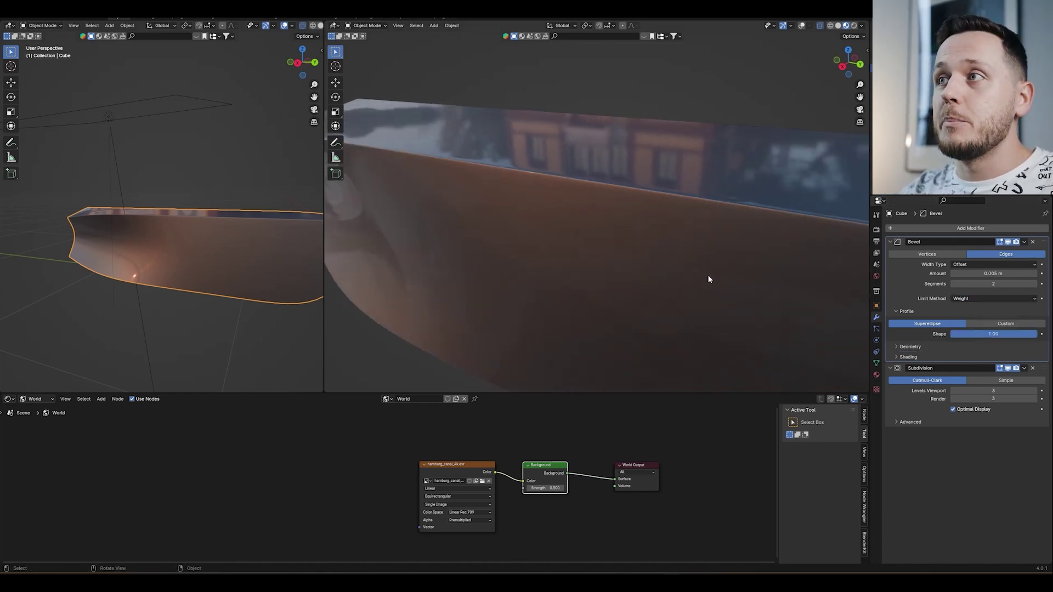
# - Inspect the panel's bevel-weighted edges in Edit Mode, maximize the large shaded viewport, and examine the upper edge highlight in Object Mode
pyautogui.press('Tab')
pyautogui.moveTo(572, 215); pyautogui.dragTo(815, 178, button='middle')
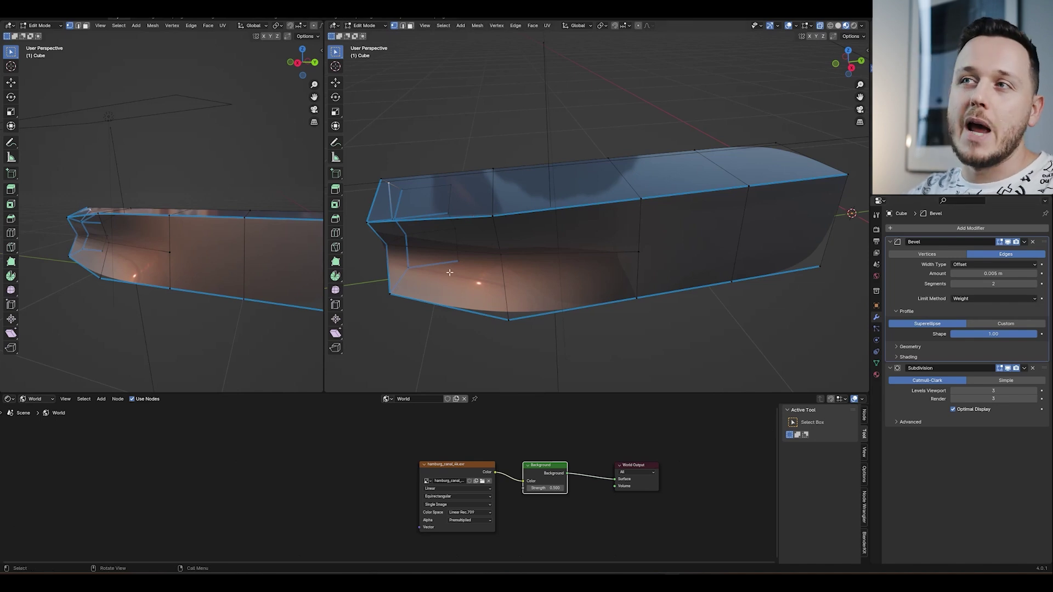
pyautogui.moveTo(450, 273); pyautogui.dragTo(491, 259, button='middle')
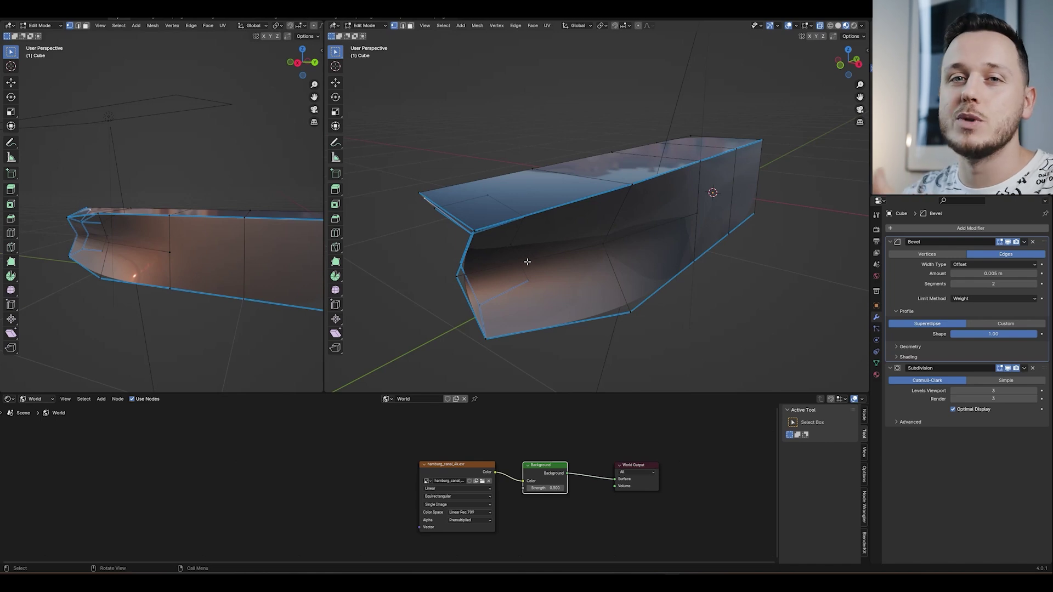
pyautogui.moveTo(710, 169); pyautogui.dragTo(626, 219, button='middle')
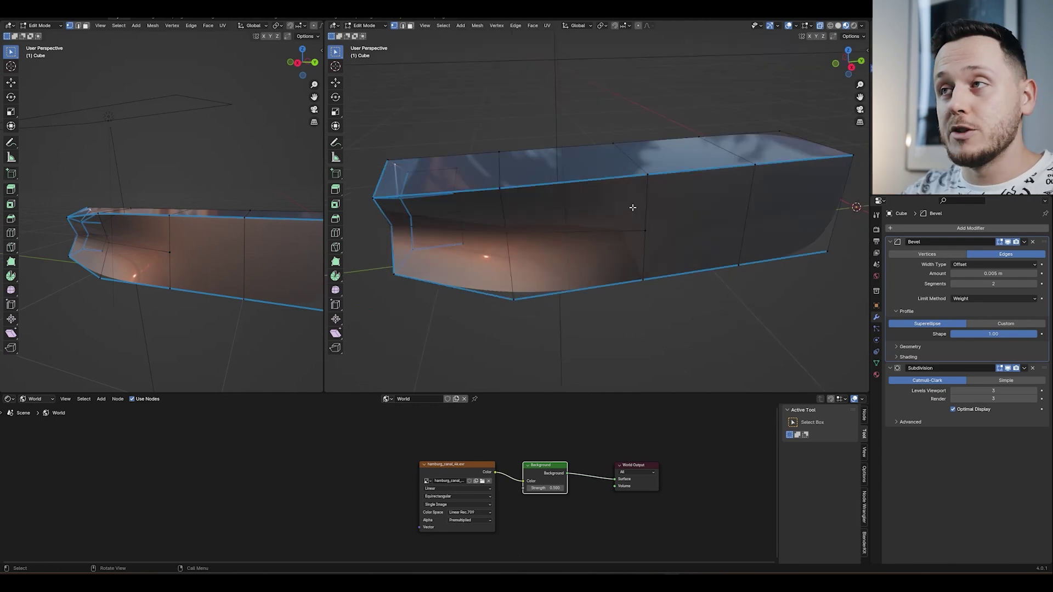
pyautogui.hotkey('ctrl', 'space')
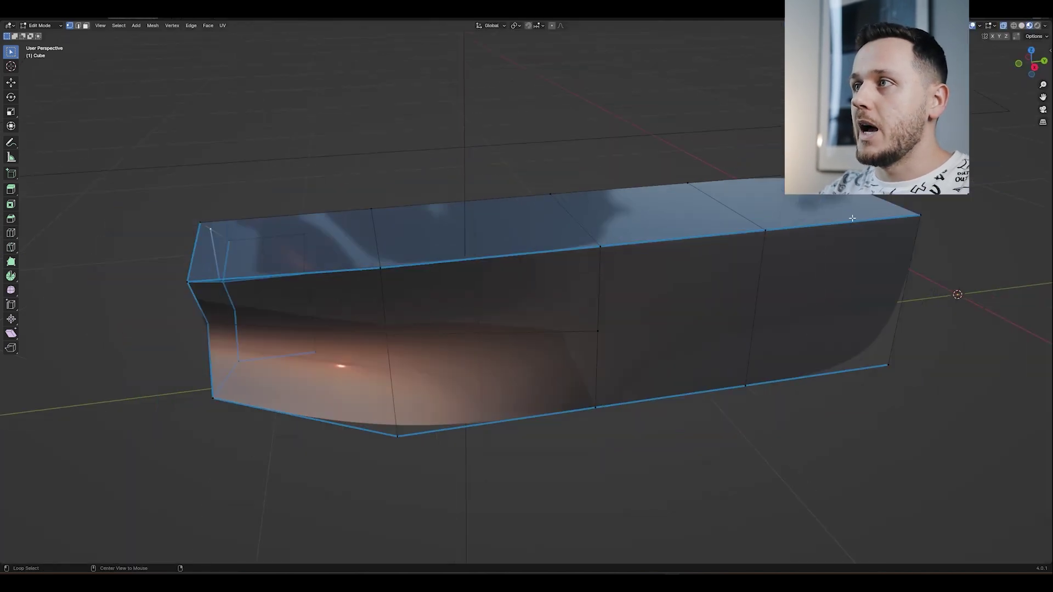
pyautogui.moveTo(806, 233); pyautogui.dragTo(855, 219, button='middle')
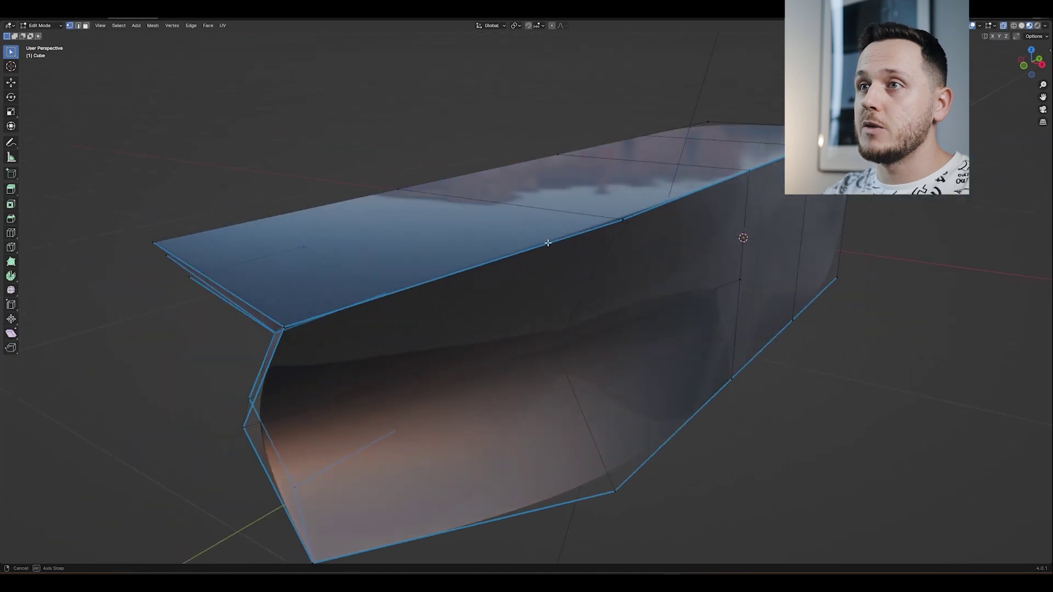
pyautogui.moveTo(547, 235); pyautogui.dragTo(471, 247, button='middle')
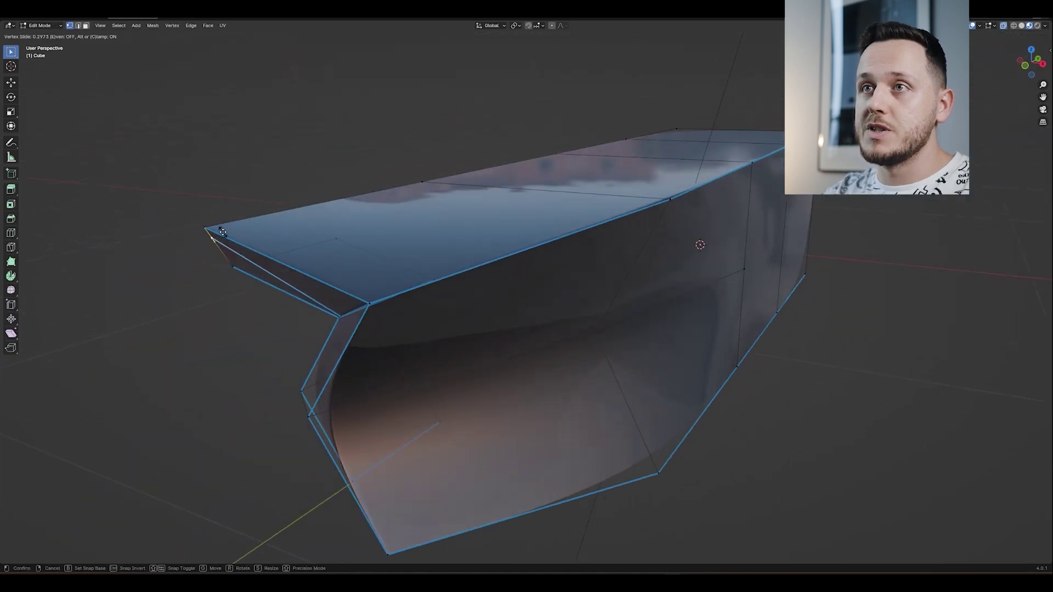
# - Slide the outer vertex on the panel's end face up its edge to just below the top corner
pyautogui.press('Tab')
pyautogui.moveTo(344, 242)
pyautogui.mouseDown(button='middle')
pyautogui.moveTo(518, 249)
pyautogui.moveTo(472, 230)
pyautogui.moveTo(430, 263)
pyautogui.moveTo(488, 235)
pyautogui.moveTo(428, 202)
pyautogui.moveTo(337, 242)
pyautogui.mouseUp(button='middle')
pyautogui.press('Tab')
pyautogui.scroll(4, 488, 234)
pyautogui.press('g')
pyautogui.press('g')
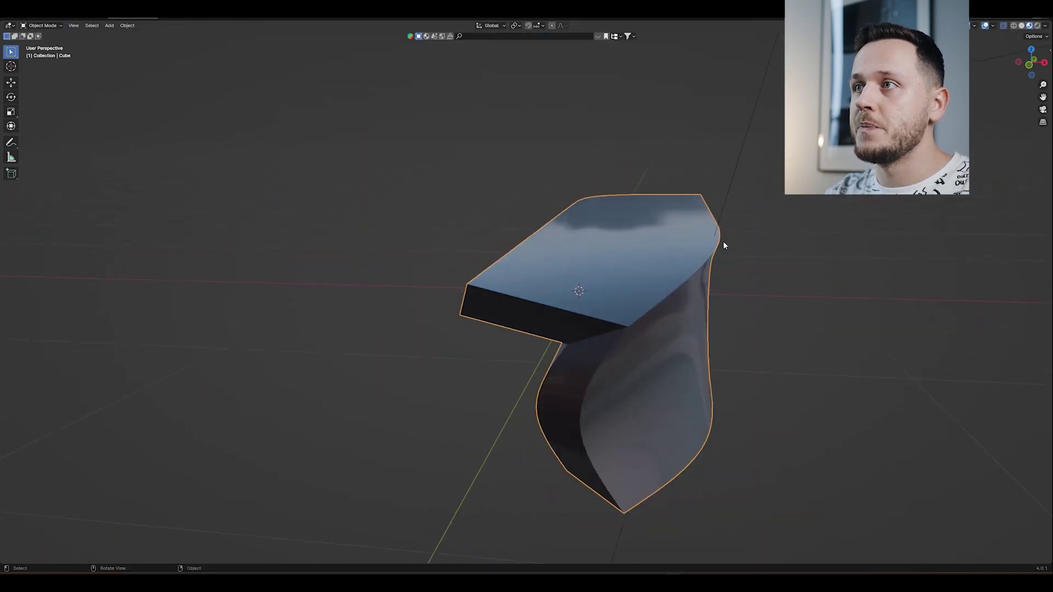
pyautogui.moveTo(723, 242); pyautogui.dragTo(610, 286, button='middle')
pyautogui.press('Tab')
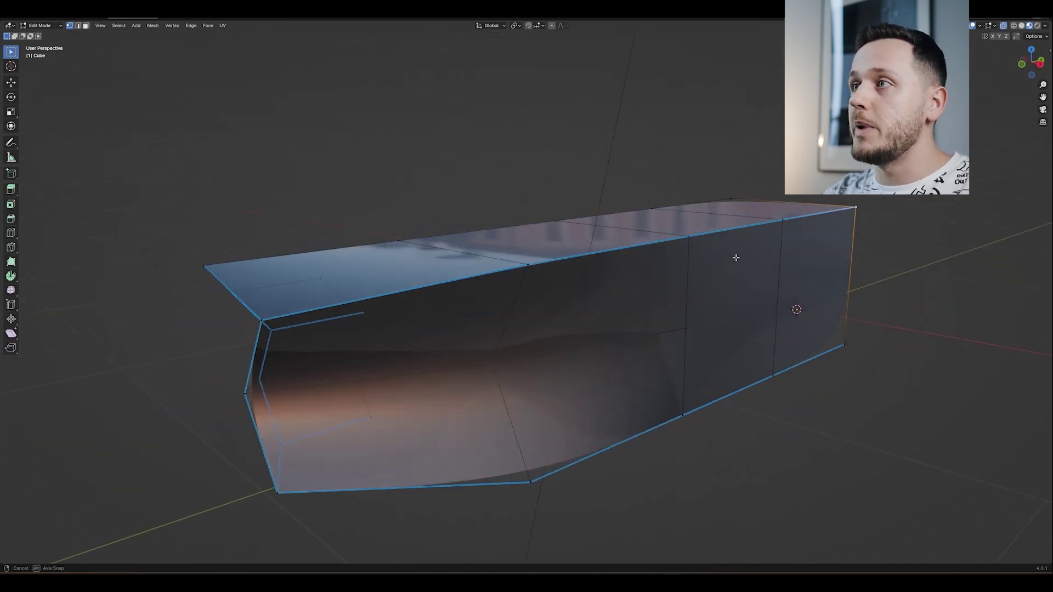
# - Try a single-segment bevel on the panel's long upper edge and undo it
pyautogui.moveTo(737, 252); pyautogui.dragTo(666, 235, button='middle')
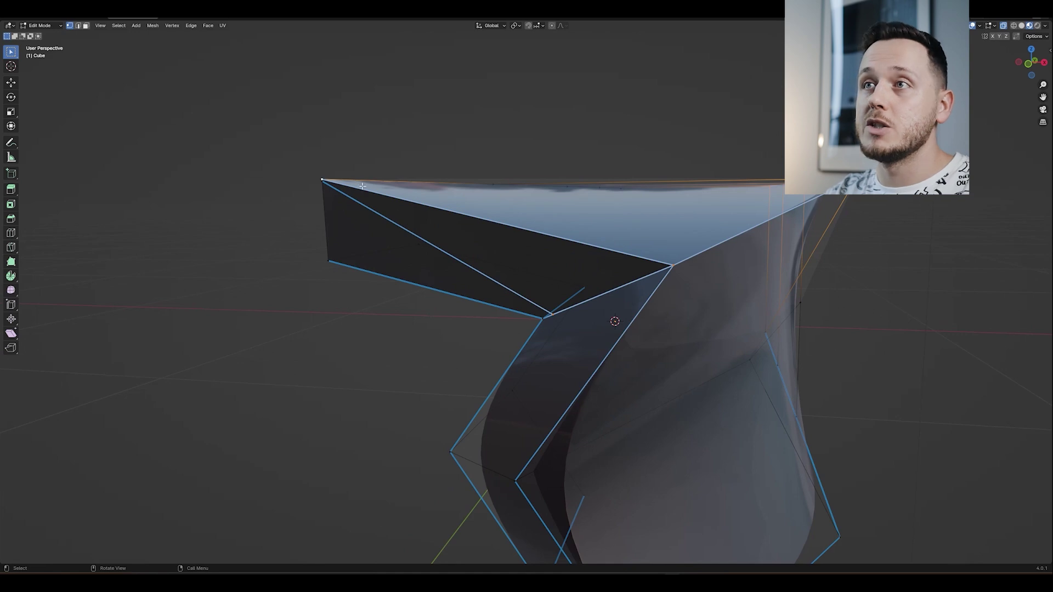
pyautogui.moveTo(742, 268); pyautogui.dragTo(628, 282, button='middle')
pyautogui.hotkey('ctrl', 'b')
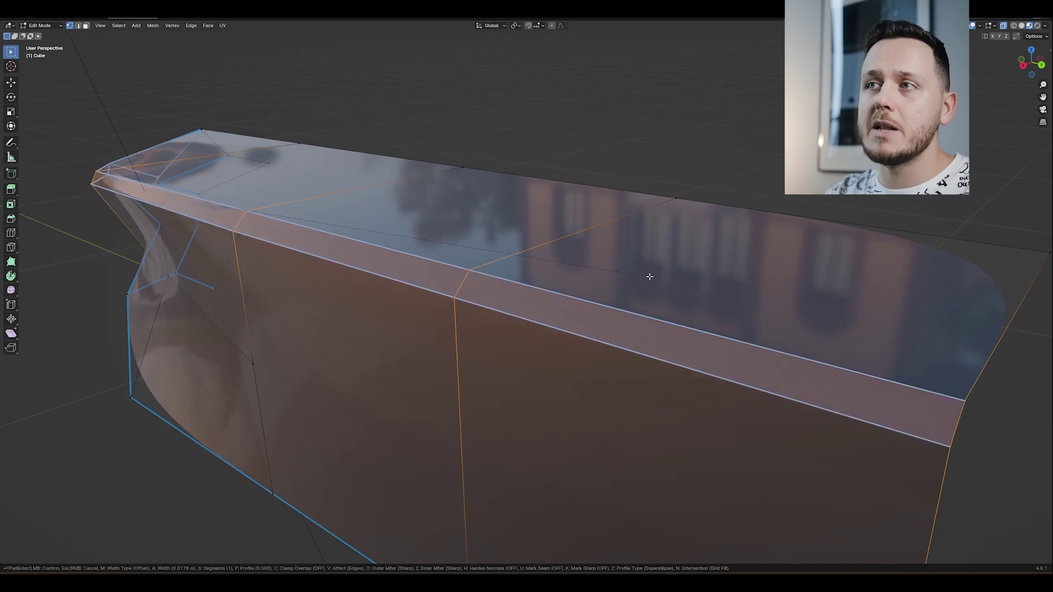
pyautogui.click(654, 278)
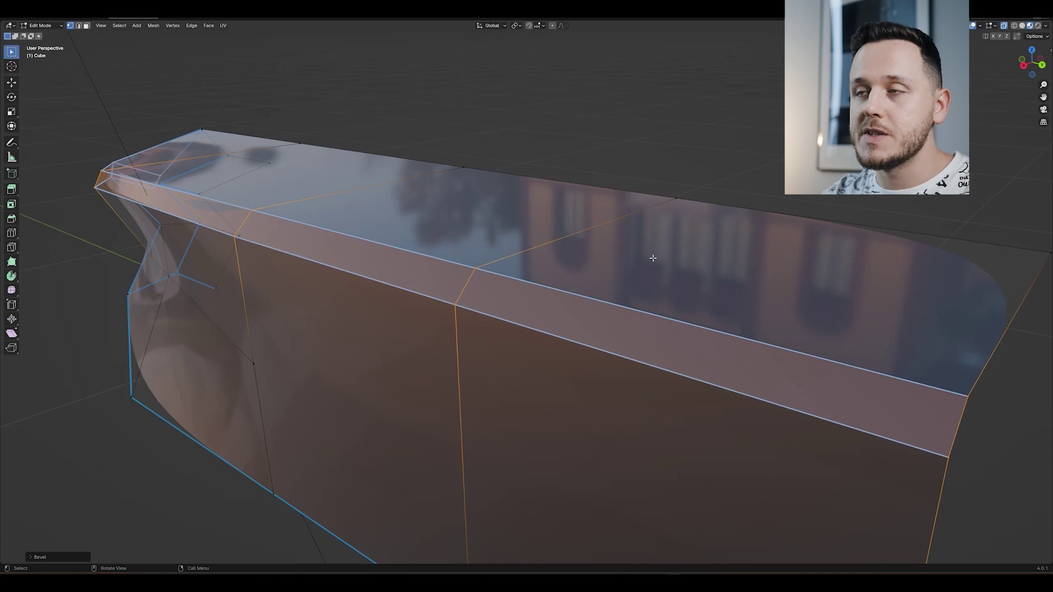
pyautogui.hotkey('ctrl', 'z')
# - Apply All Transforms to the panel in Object Mode
pyautogui.press('Tab')
pyautogui.moveTo(594, 265); pyautogui.dragTo(616, 266, button='middle')
pyautogui.hotkey('ctrl', 'a')
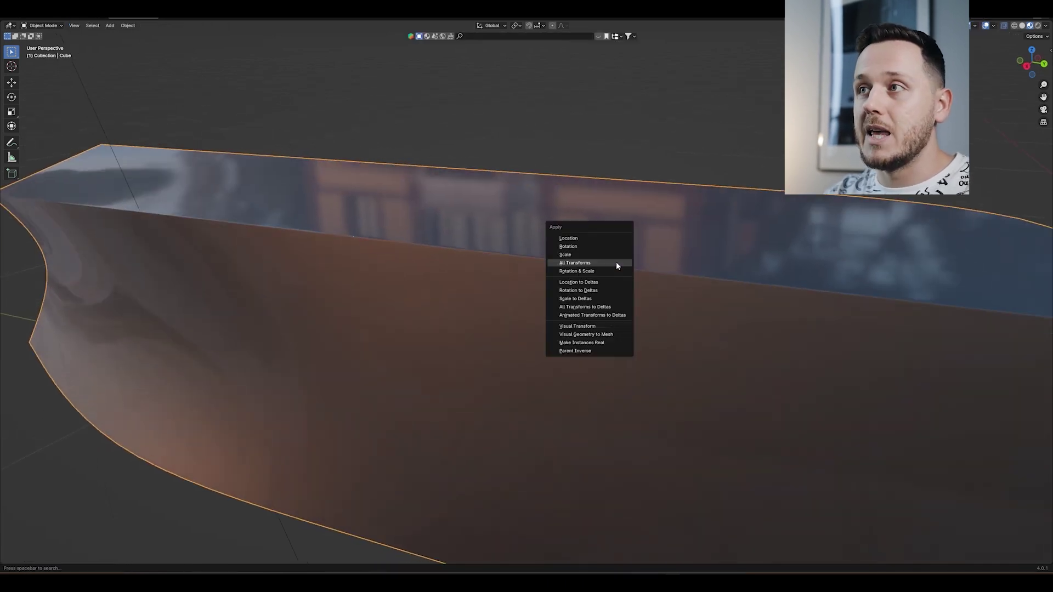
pyautogui.click(616, 266)
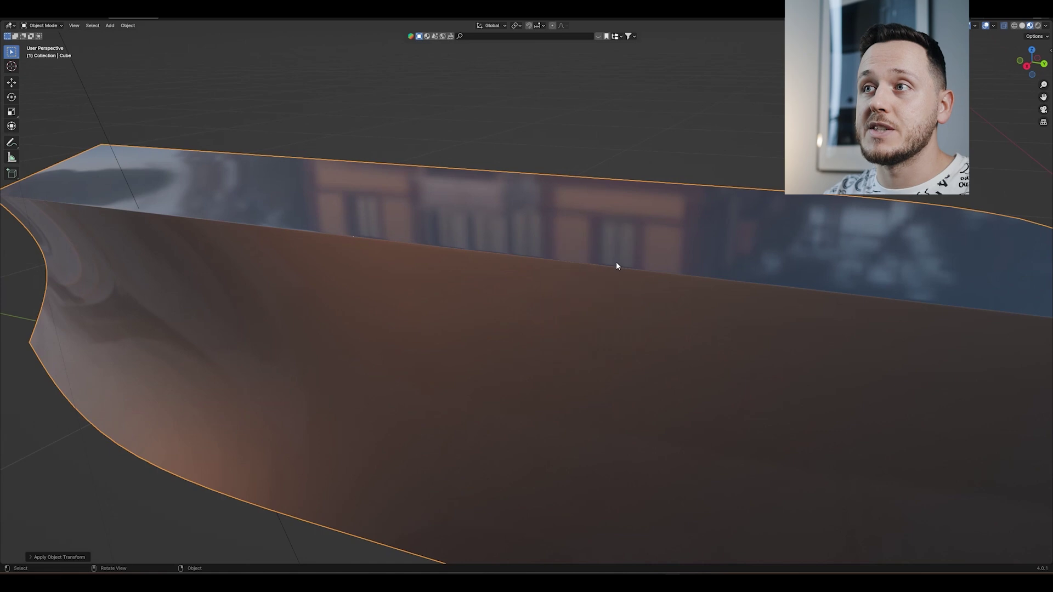
# - Bevel the panel's long upper edge in Edit Mode with two segments
pyautogui.press('Tab')
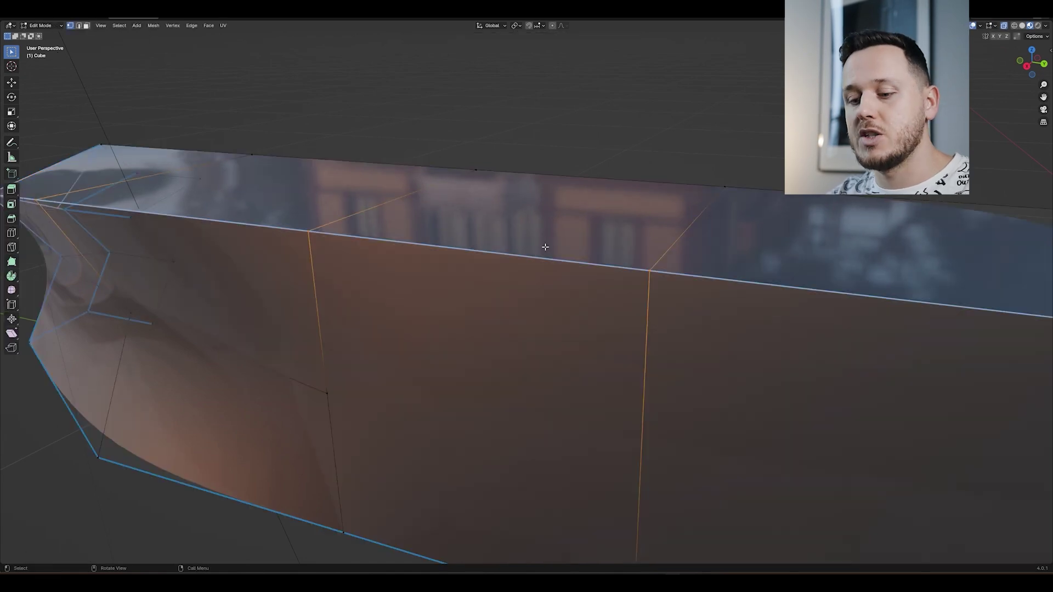
pyautogui.keyDown('alt'); pyautogui.click(560, 235); pyautogui.keyUp('alt')
pyautogui.hotkey('ctrl', 'b')
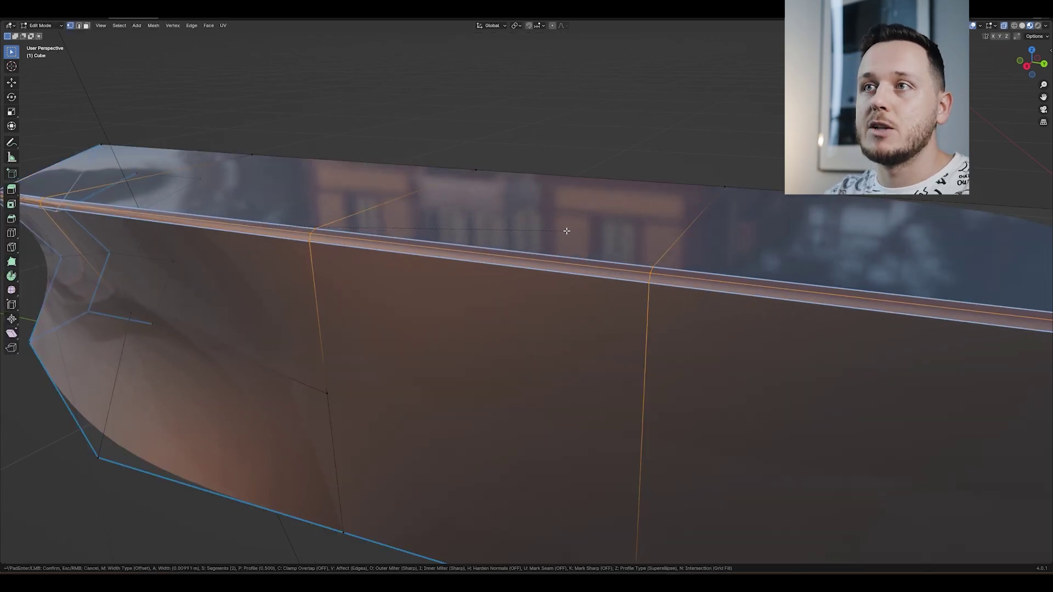
pyautogui.scroll(1, 573, 230)
pyautogui.click(573, 229)
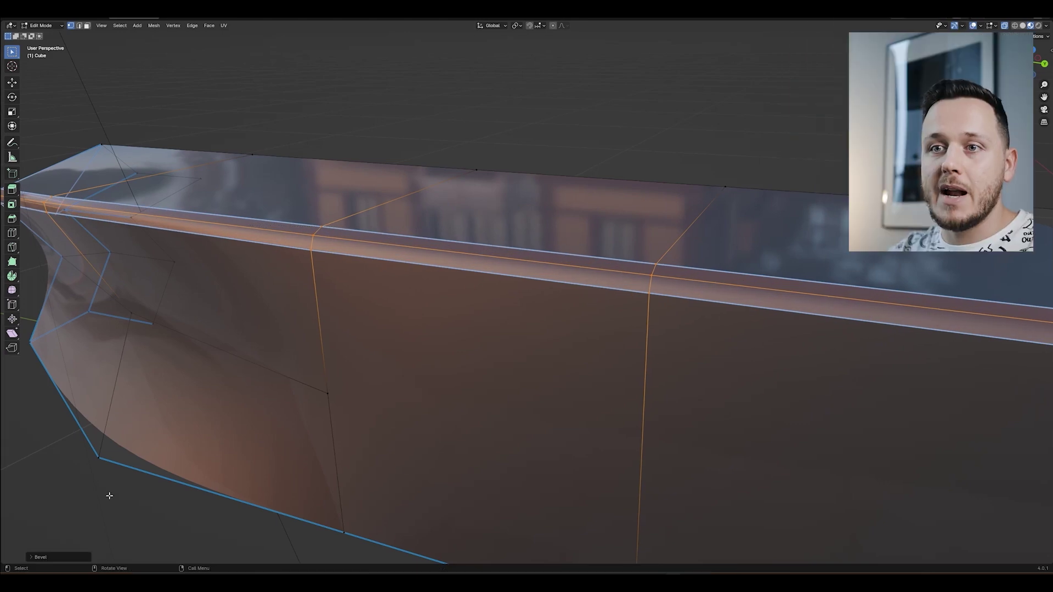
# - Set the upper edge bevel's width to 0.005 m and its shape to 1.000
pyautogui.click(32, 557)
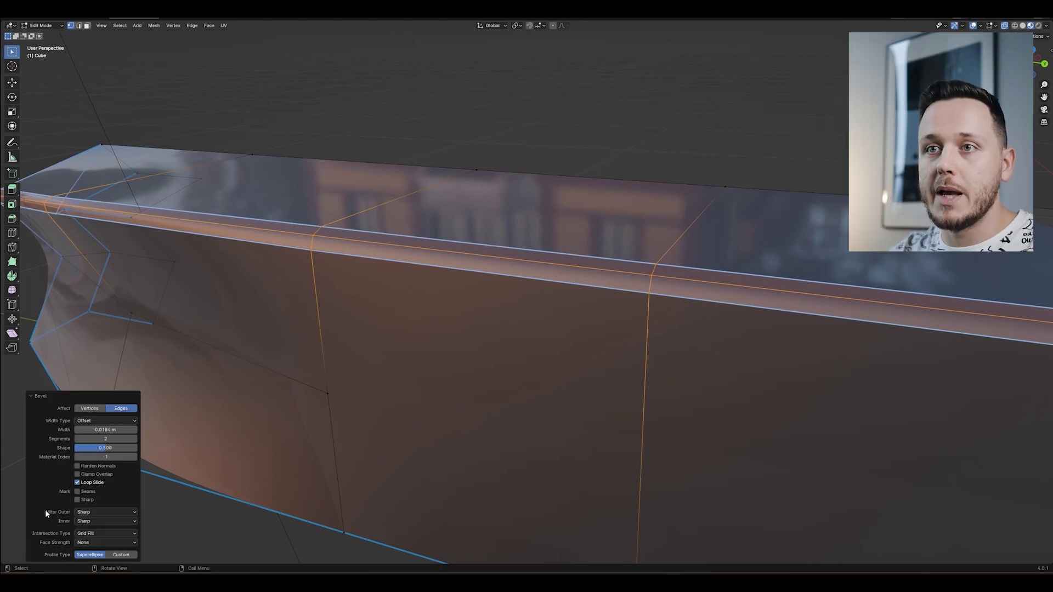
pyautogui.doubleClick(106, 430)
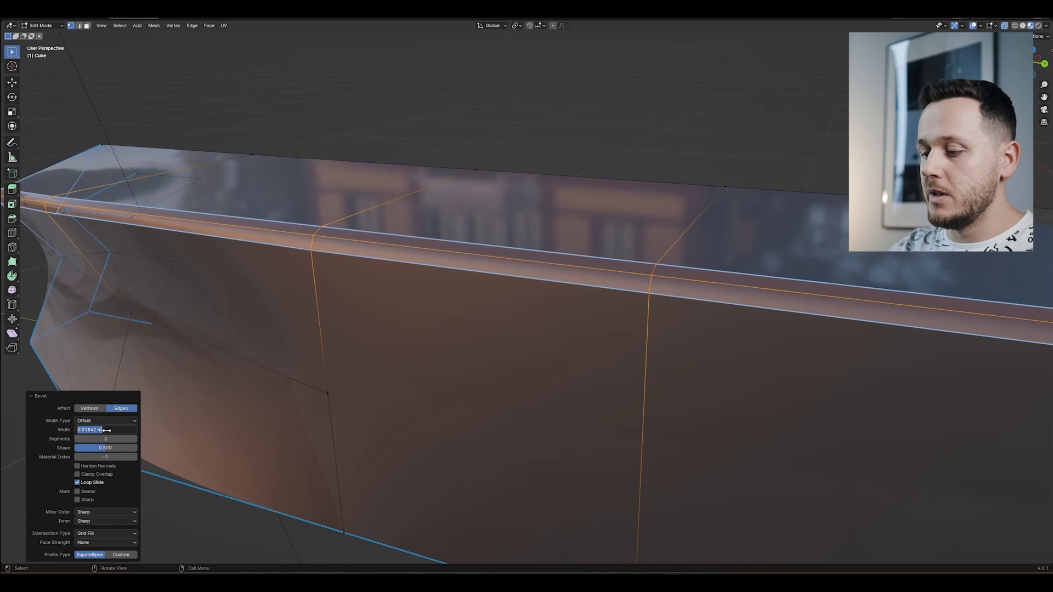
pyautogui.write('0.005')
pyautogui.press('Return')
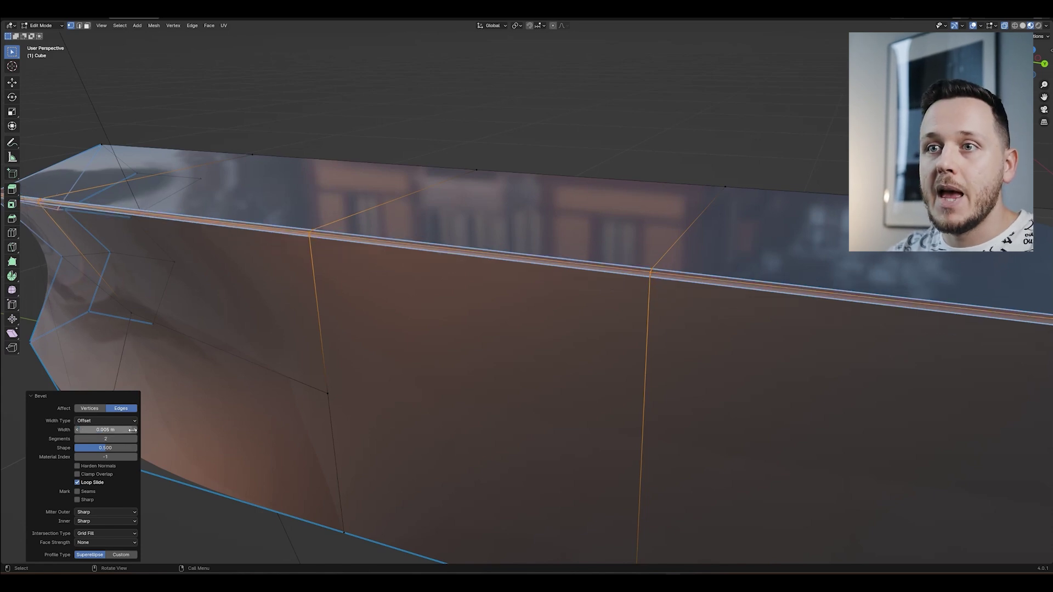
pyautogui.moveTo(107, 451); pyautogui.dragTo(176, 446)
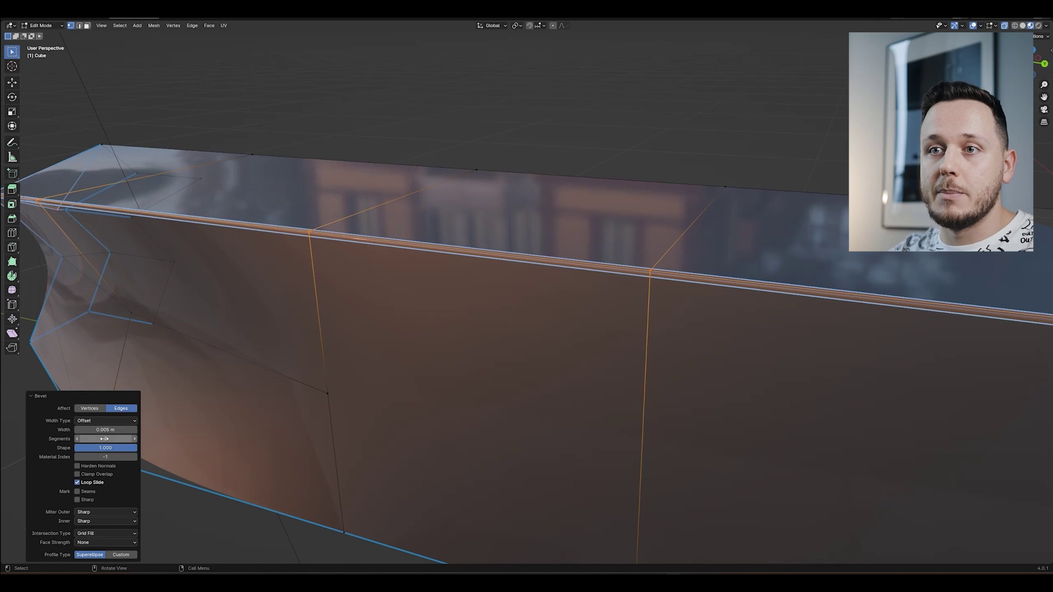
# - Show the transform properties and examine the beveled upper edge's highlight and its end corner in Object Mode
pyautogui.moveTo(422, 236); pyautogui.dragTo(396, 243, button='middle')
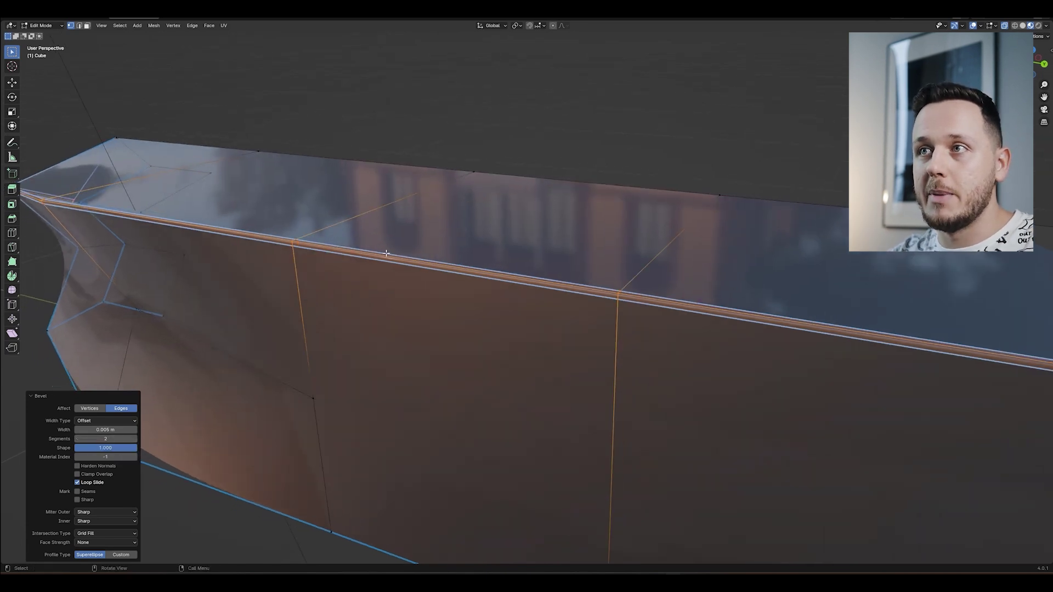
pyautogui.scroll(4, 386, 252)
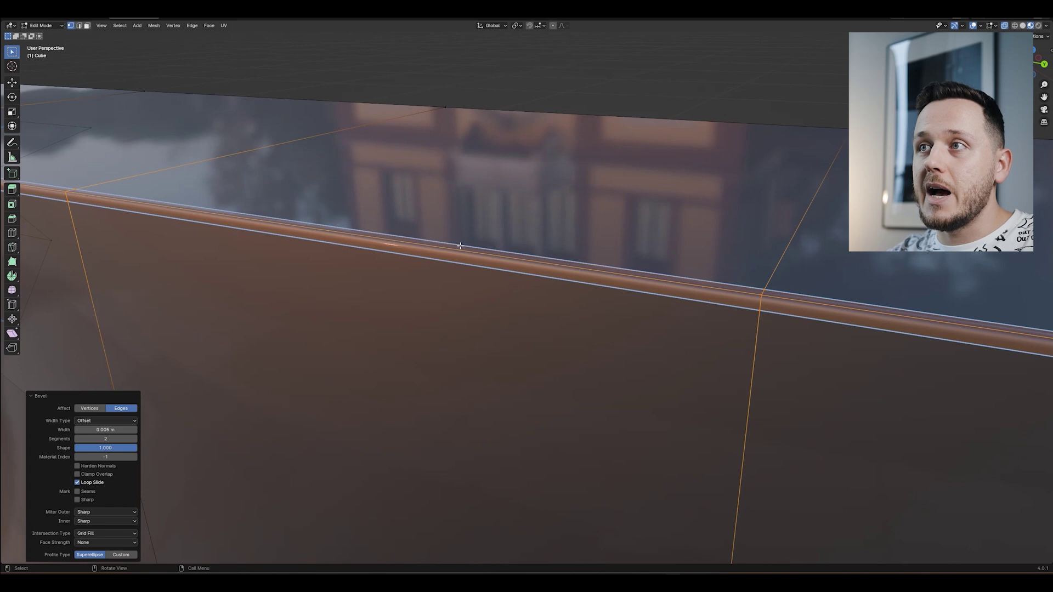
pyautogui.scroll(-6, 438, 261)
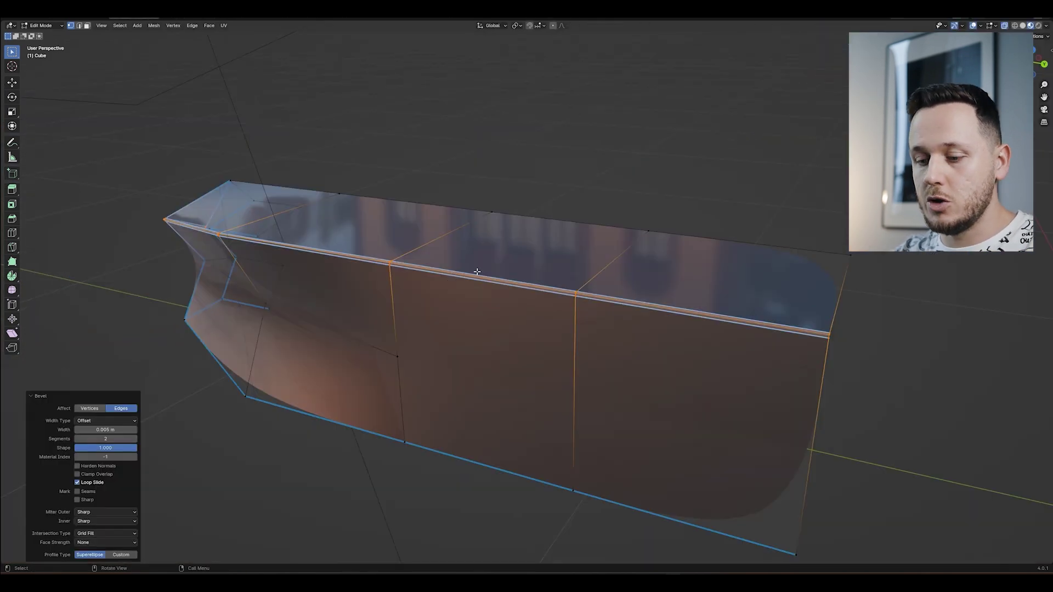
pyautogui.press('n')
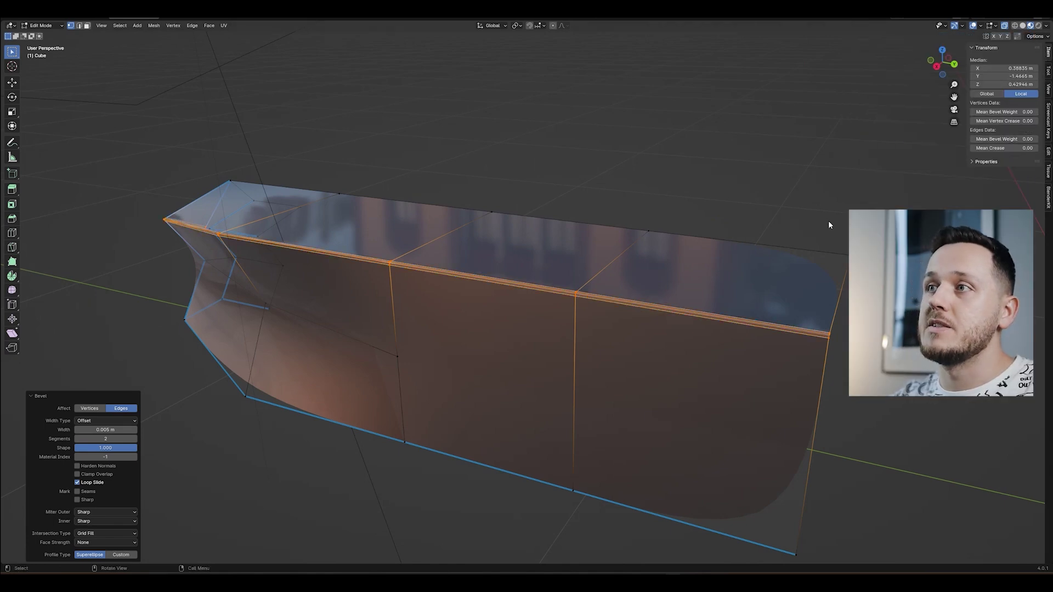
pyautogui.press('Tab')
pyautogui.scroll(3, 588, 283)
pyautogui.moveTo(589, 286); pyautogui.dragTo(625, 278, button='middle')
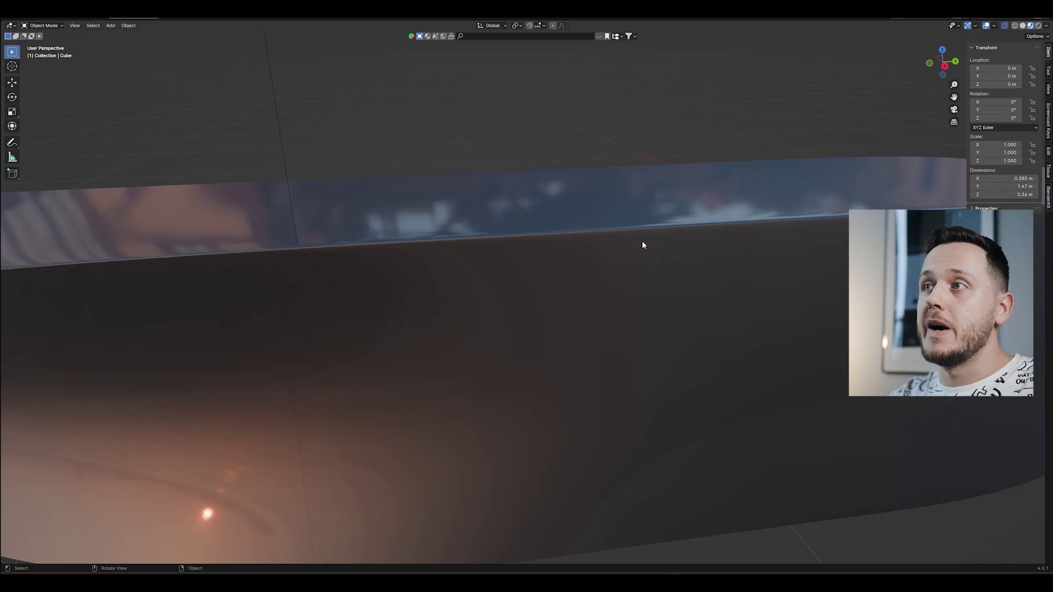
pyautogui.moveTo(642, 242); pyautogui.dragTo(675, 232, button='middle')
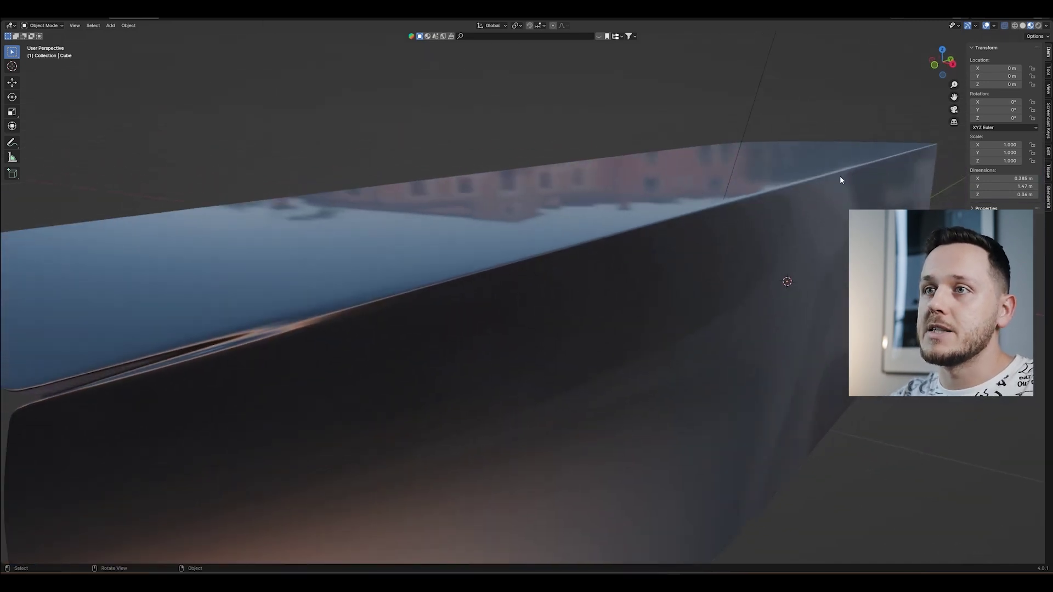
pyautogui.scroll(-1, 702, 222)
pyautogui.scroll(1, 702, 223)
# - Select the three vertices at the outer end of the upper edge bevel and set their edges' mean bevel weight to 1.00
pyautogui.press('Tab')
pyautogui.keyDown('shift'); pyautogui.moveTo(423, 310); pyautogui.dragTo(507, 282, button='middle'); pyautogui.keyUp('shift')
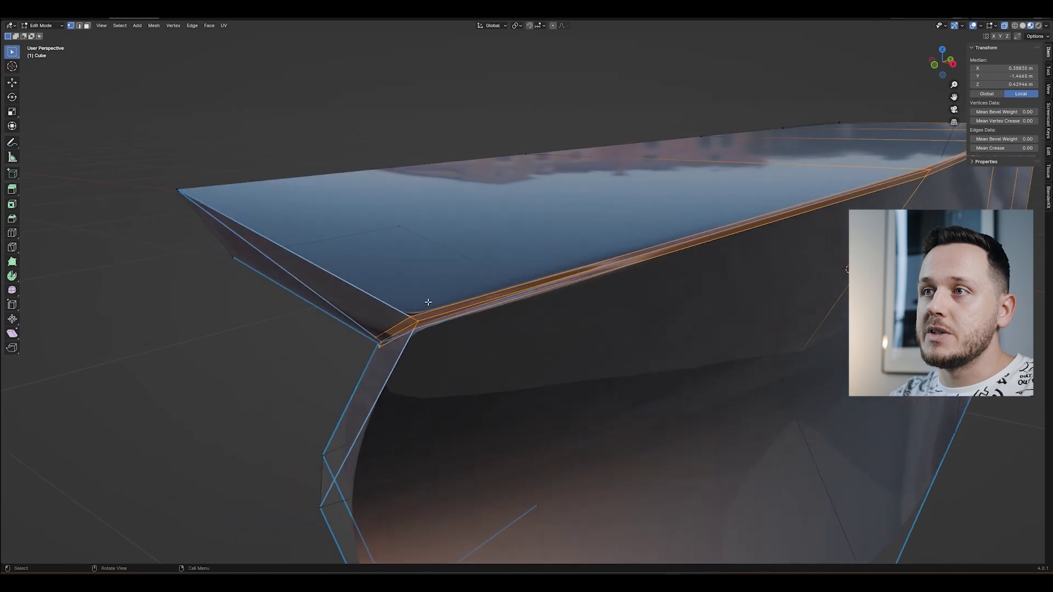
pyautogui.moveTo(434, 300); pyautogui.dragTo(402, 336)
pyautogui.scroll(3, 441, 340)
pyautogui.moveTo(504, 322); pyautogui.dragTo(528, 316, button='middle')
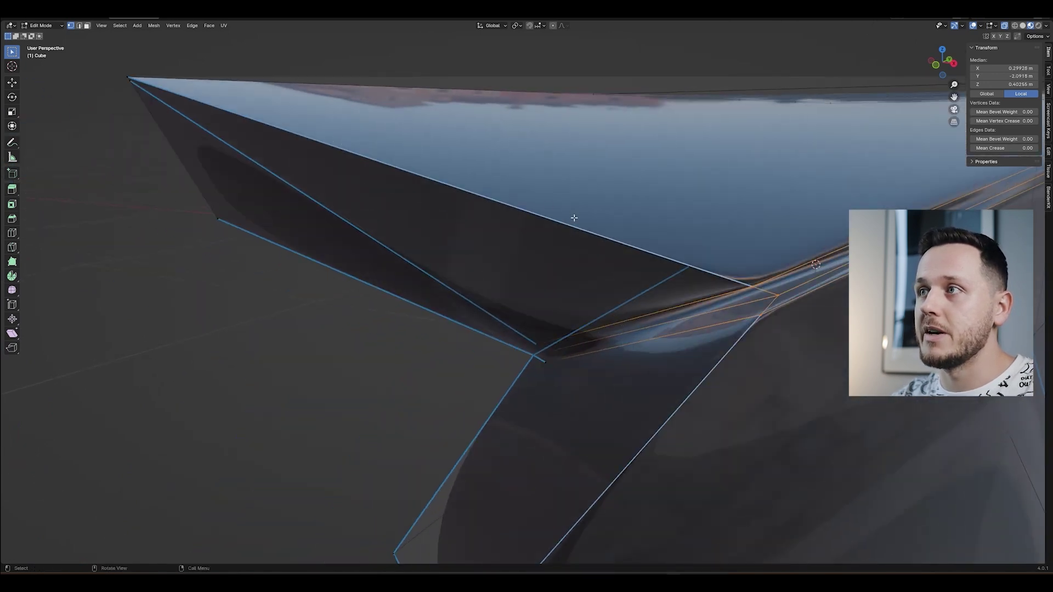
pyautogui.moveTo(753, 287); pyautogui.dragTo(732, 316, button='middle')
pyautogui.hotkey('alt', 'a')
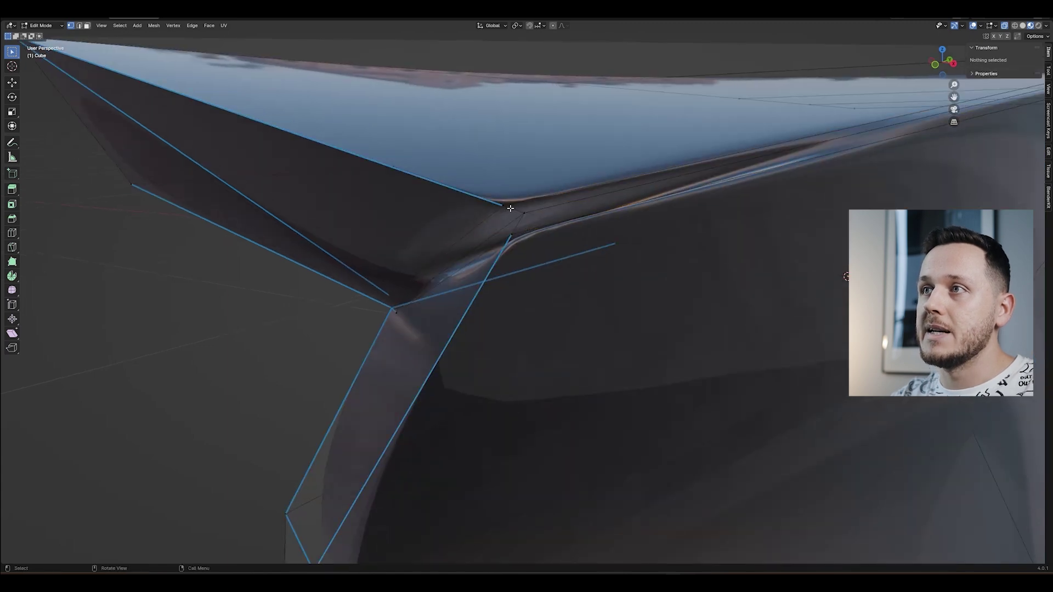
pyautogui.click(503, 206)
pyautogui.keyDown('shift'); pyautogui.click(523, 213); pyautogui.keyUp('shift')
pyautogui.keyDown('shift'); pyautogui.click(512, 233); pyautogui.keyUp('shift')
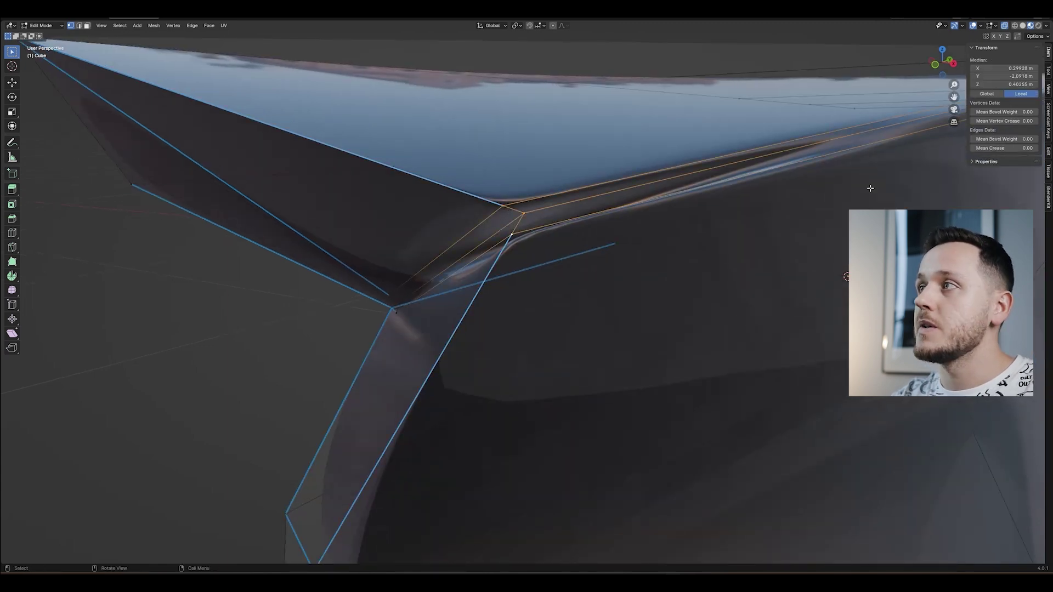
pyautogui.moveTo(996, 139); pyautogui.dragTo(1036, 139)
# - Select the vertices at the bevel's inner corner, set their edges' mean bevel weight to 1.00, and check the panel in Object Mode
pyautogui.moveTo(442, 278); pyautogui.dragTo(503, 291, button='middle')
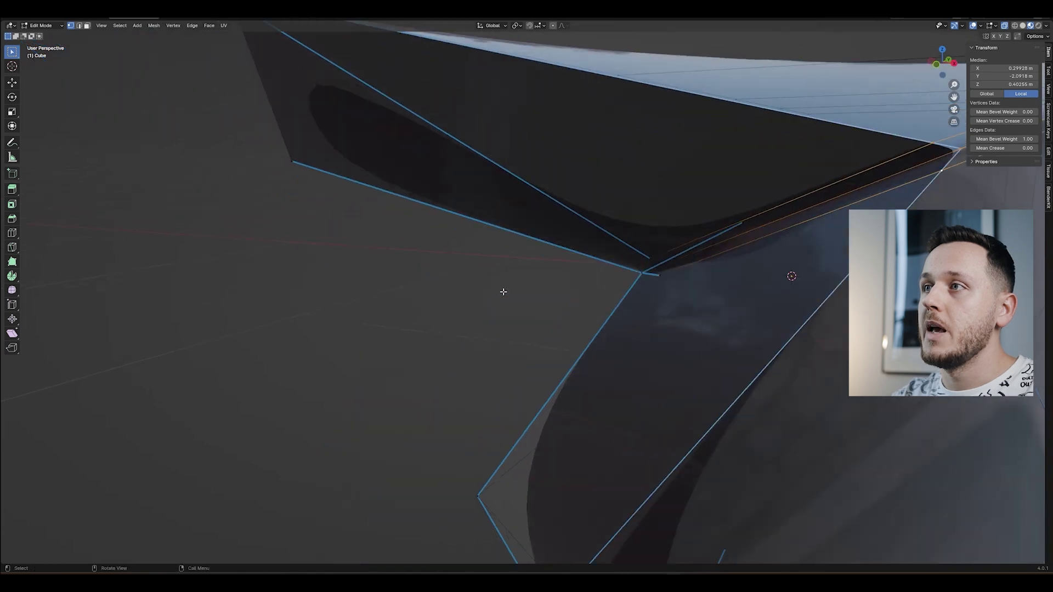
pyautogui.click(661, 274)
pyautogui.keyDown('shift'); pyautogui.click(661, 266); pyautogui.keyUp('shift')
pyautogui.moveTo(996, 139); pyautogui.dragTo(1042, 138)
pyautogui.press('Tab')
pyautogui.scroll(-5, 782, 212)
pyautogui.moveTo(742, 229); pyautogui.dragTo(597, 268, button='middle')
# - Select the edge loop around the panel's end face and check its mean bevel weight
pyautogui.press('Tab')
pyautogui.hotkey('alt', 'a')
pyautogui.keyDown('alt'); pyautogui.click(587, 259); pyautogui.keyUp('alt')
pyautogui.scroll(-1, 601, 273)
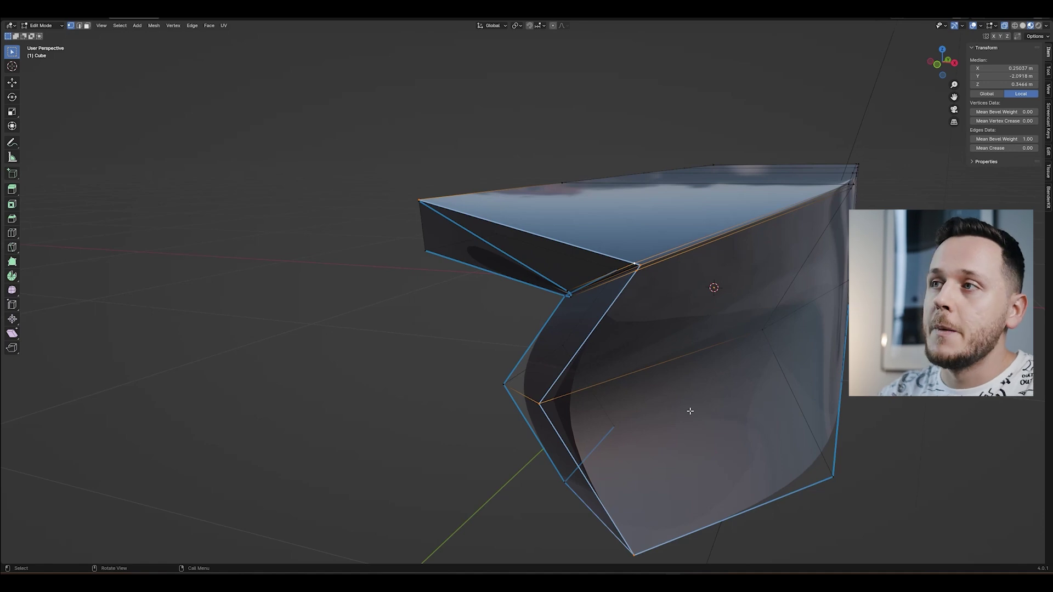
pyautogui.scroll(4, 658, 282)
pyautogui.scroll(-4, 716, 257)
# - Examine the panel's end corner and sharpened upper edge from several angles in Object Mode
pyautogui.press('Tab')
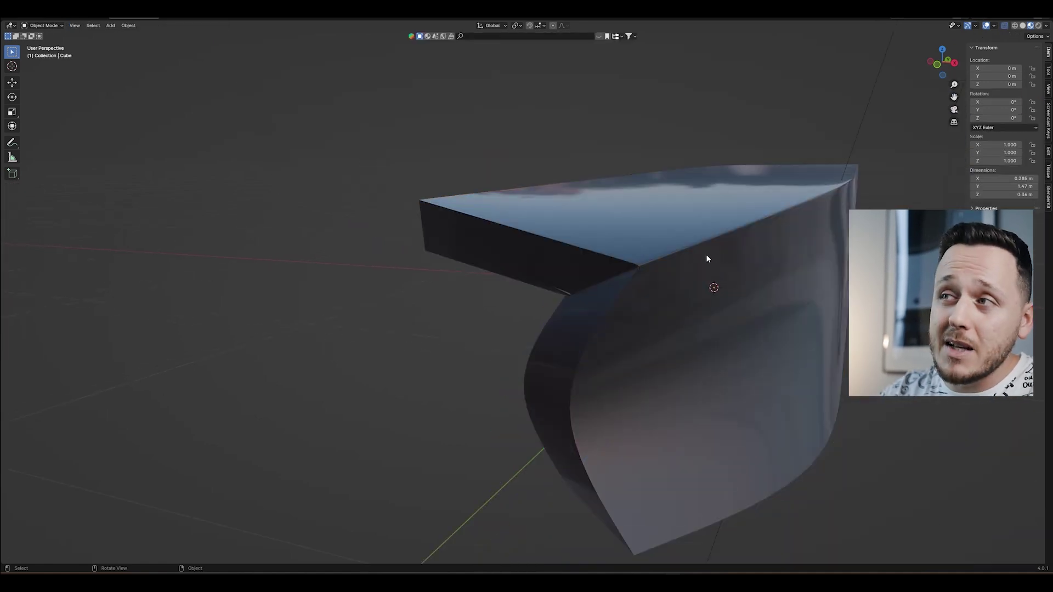
pyautogui.moveTo(706, 255); pyautogui.dragTo(614, 268, button='middle')
pyautogui.moveTo(496, 313); pyautogui.dragTo(557, 307, button='middle')
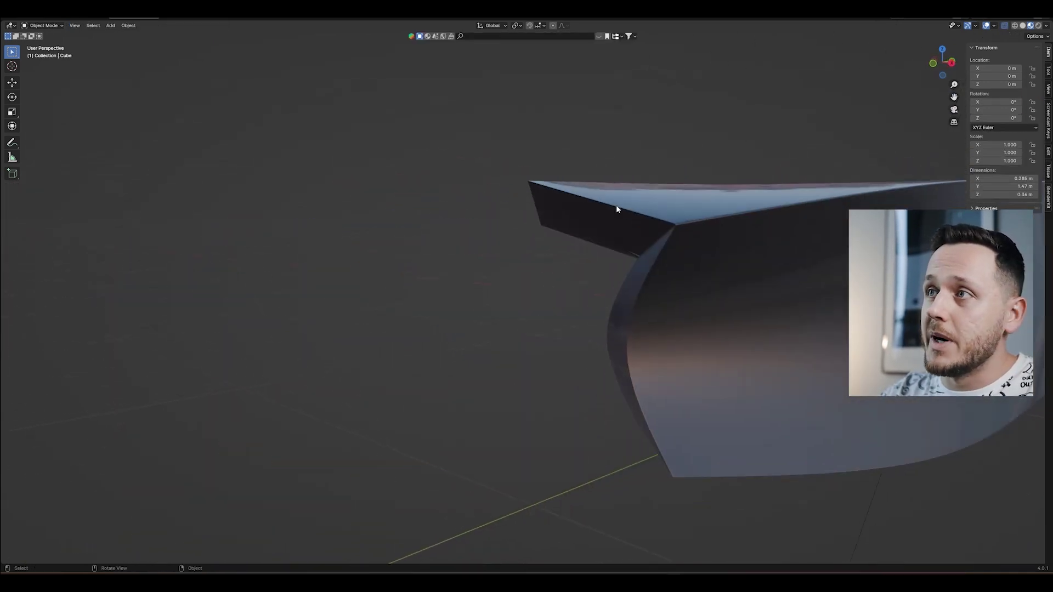
pyautogui.scroll(2, 636, 209)
pyautogui.keyDown('shift'); pyautogui.moveTo(679, 207); pyautogui.dragTo(649, 232, button='middle'); pyautogui.keyUp('shift')
pyautogui.keyDown('ctrl'); pyautogui.moveTo(716, 198); pyautogui.dragTo(589, 274, button='middle'); pyautogui.keyUp('ctrl')
pyautogui.scroll(2, 635, 229)
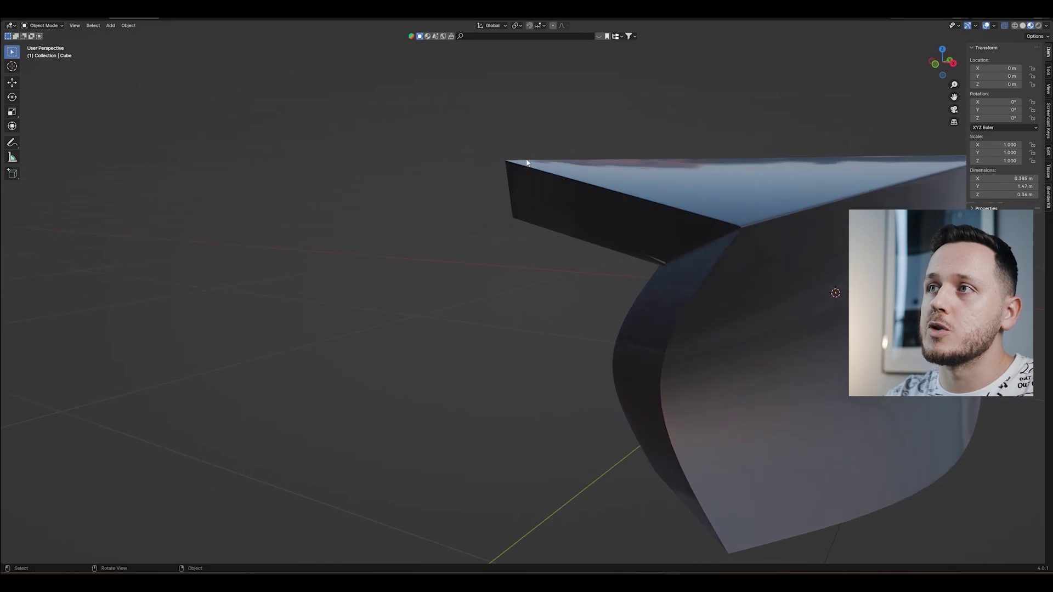